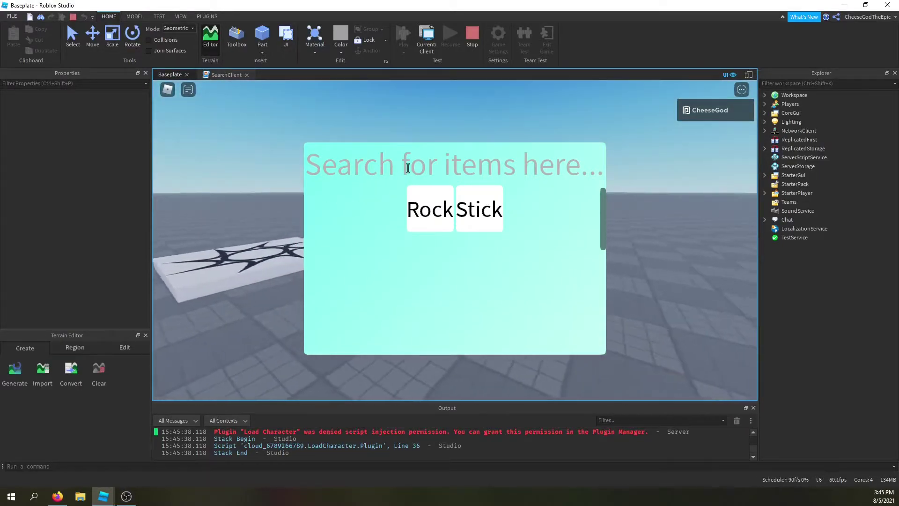
# During the playtest, type 'r', erase it, then type 'l' in the search box to check the filter.
pyautogui.moveTo(409, 212); pyautogui.dragTo(259, 265, button='right')
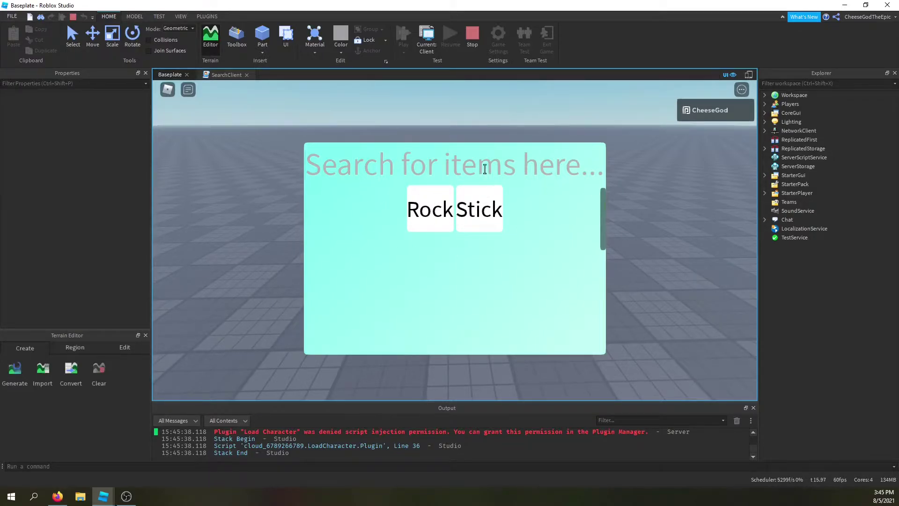
pyautogui.click(525, 165)
pyautogui.write('r')
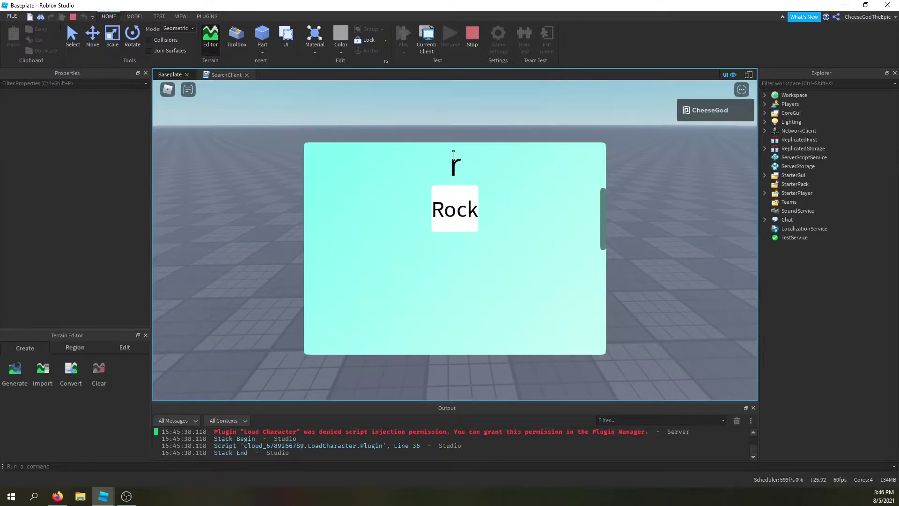
pyautogui.press('BackSpace')
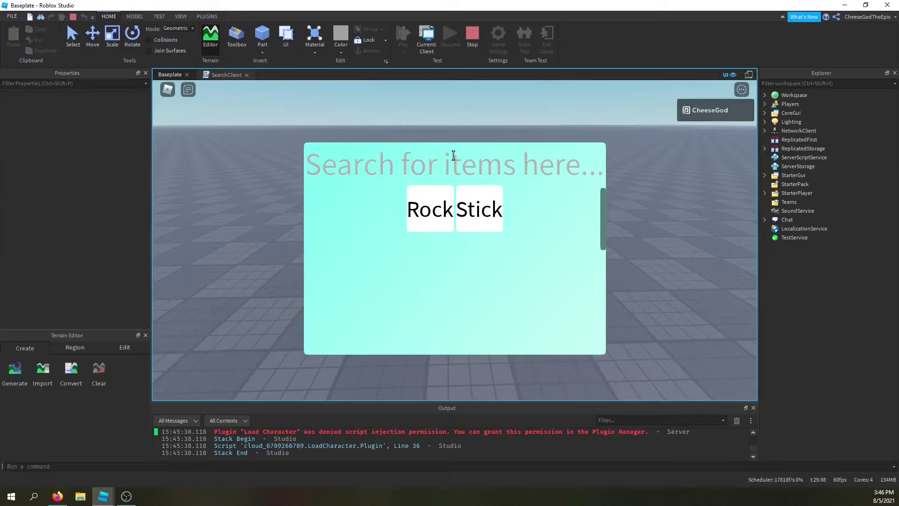
pyautogui.write('l')
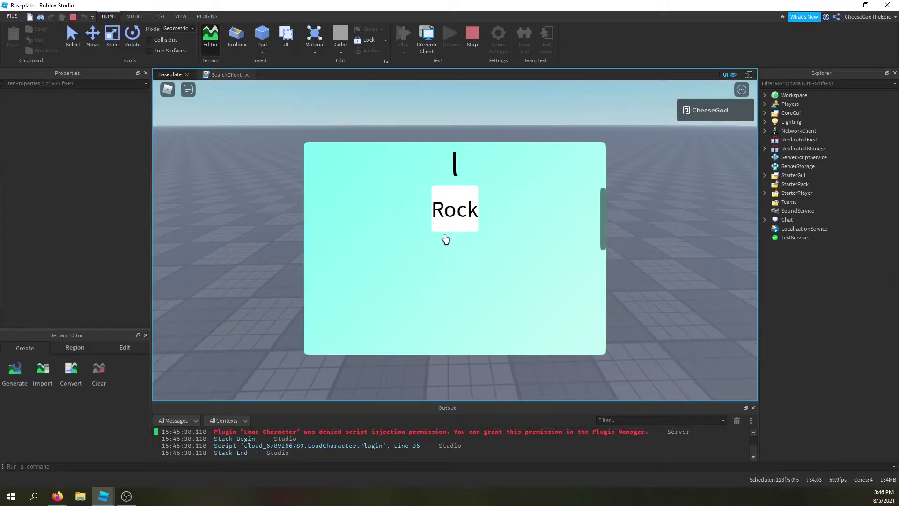
# Expand PlayerGui > MainGui > Frame > ItemsFrame to the Rock item's second Keywords value.
pyautogui.click(765, 104)
pyautogui.click(785, 140)
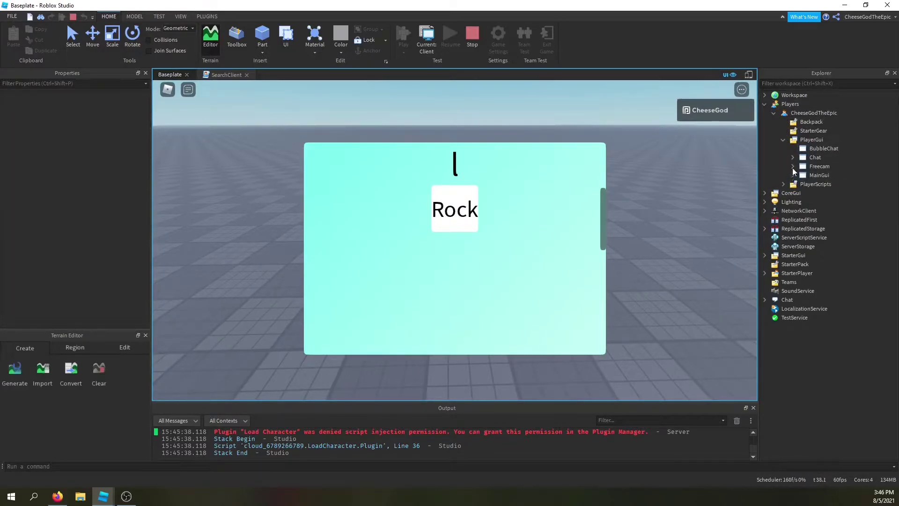
pyautogui.click(794, 175)
pyautogui.click(817, 183)
pyautogui.click(803, 184)
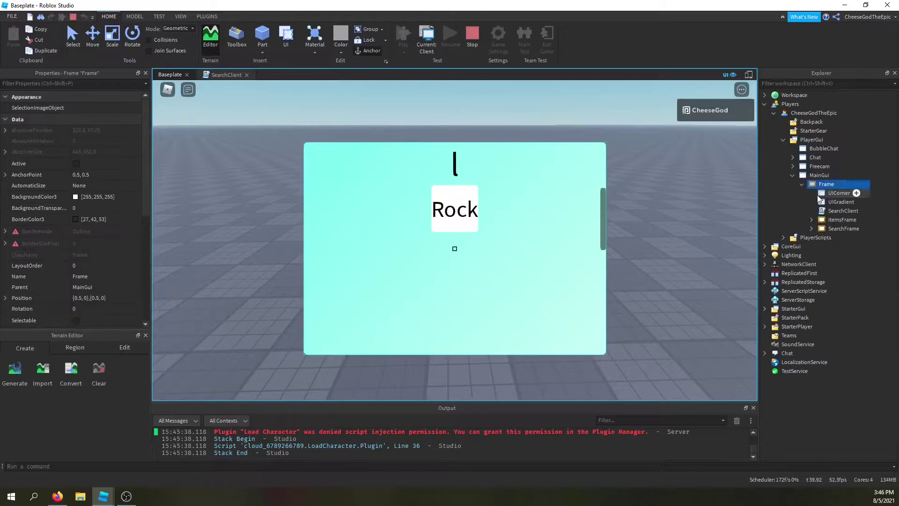
pyautogui.click(812, 220)
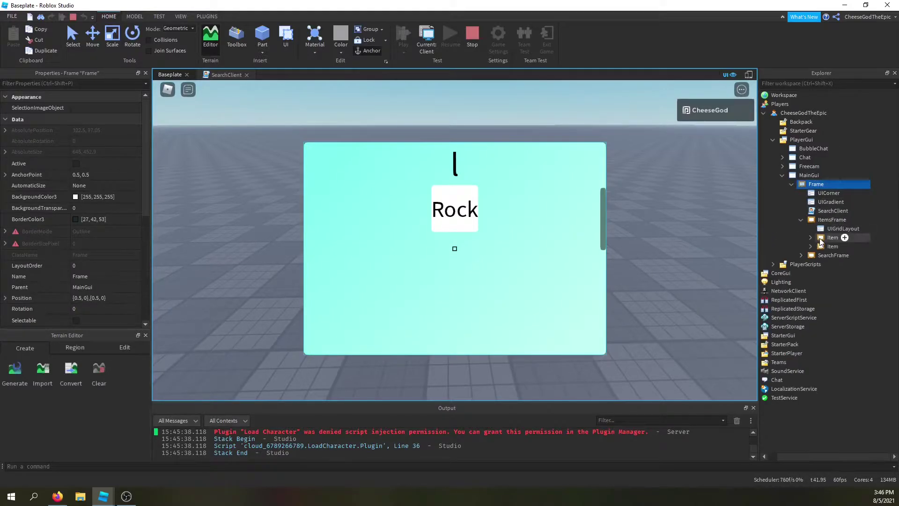
pyautogui.click(833, 237)
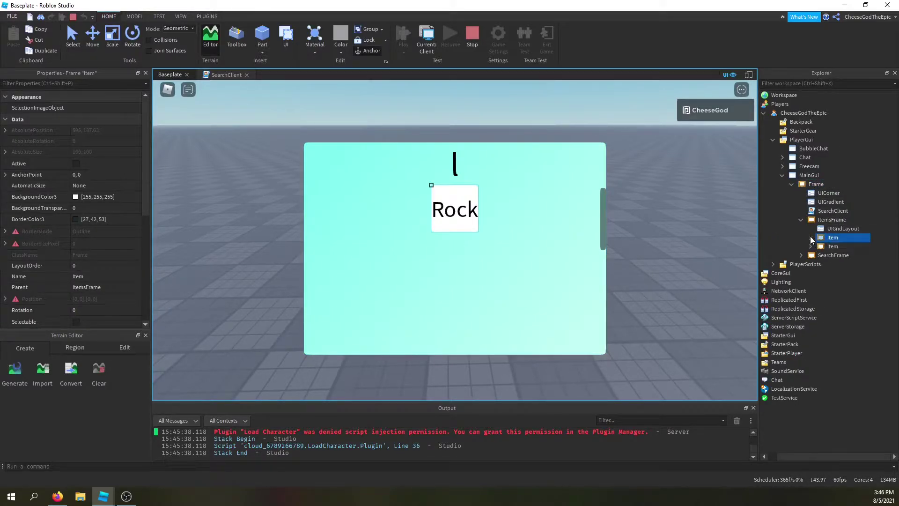
pyautogui.click(810, 239)
pyautogui.click(846, 265)
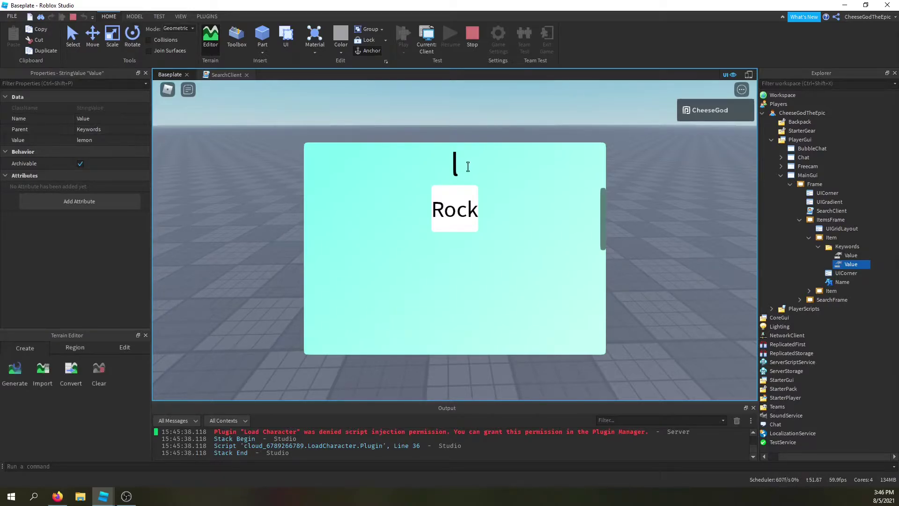
# Clear the search text so both Rock and Stick tiles reappear.
pyautogui.press('BackSpace')
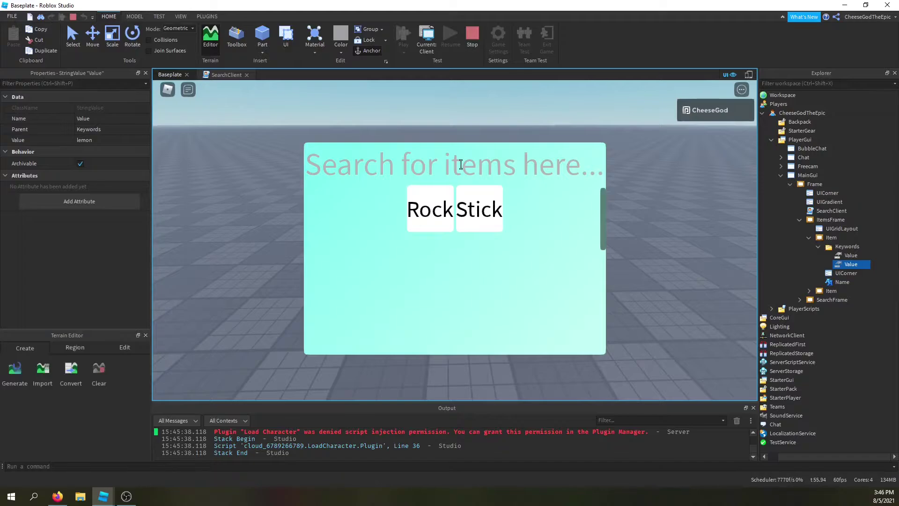
pyautogui.write('r')
pyautogui.press('BackSpace')
pyautogui.write('s')
pyautogui.press('BackSpace')
# Stop the playtest and select Frame, SearchFrame, ItemsFrame, the Keywords folder and the Rock Item under StarterGui.
pyautogui.hotkey('shift', 'F5')
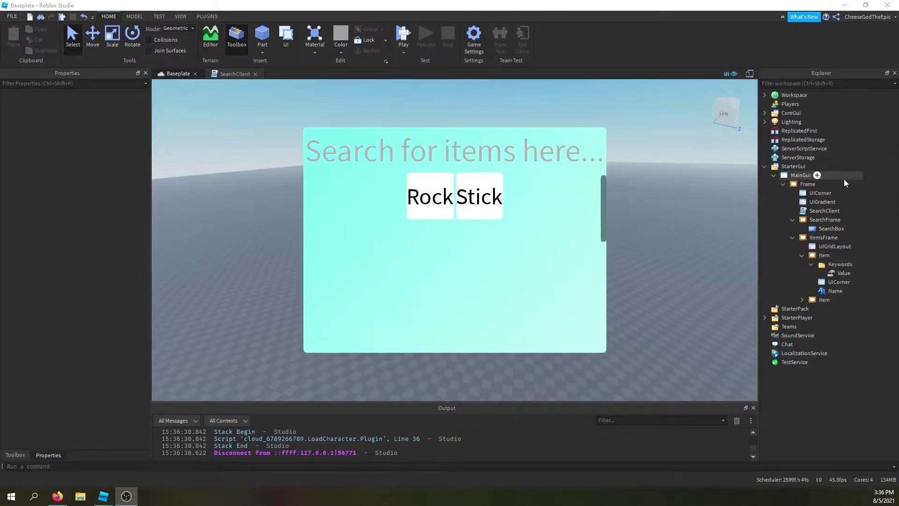
pyautogui.click(808, 184)
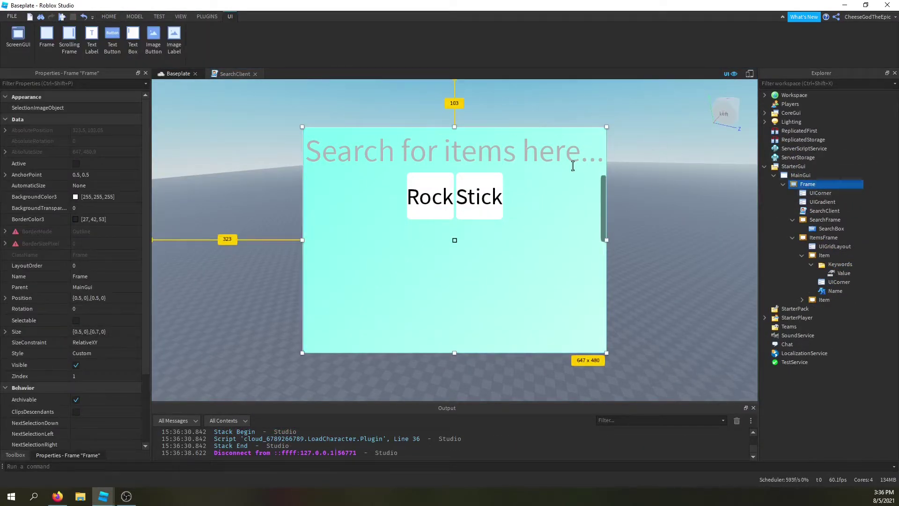
pyautogui.click(817, 222)
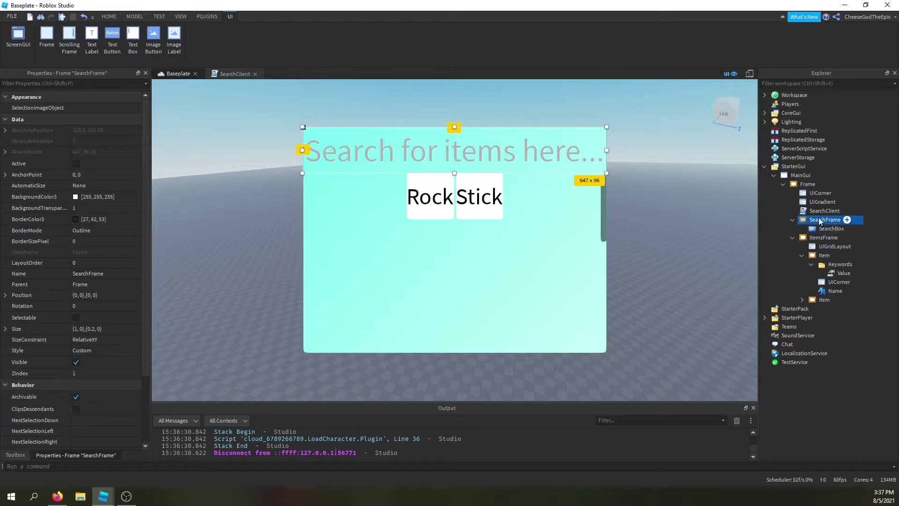
pyautogui.click(822, 237)
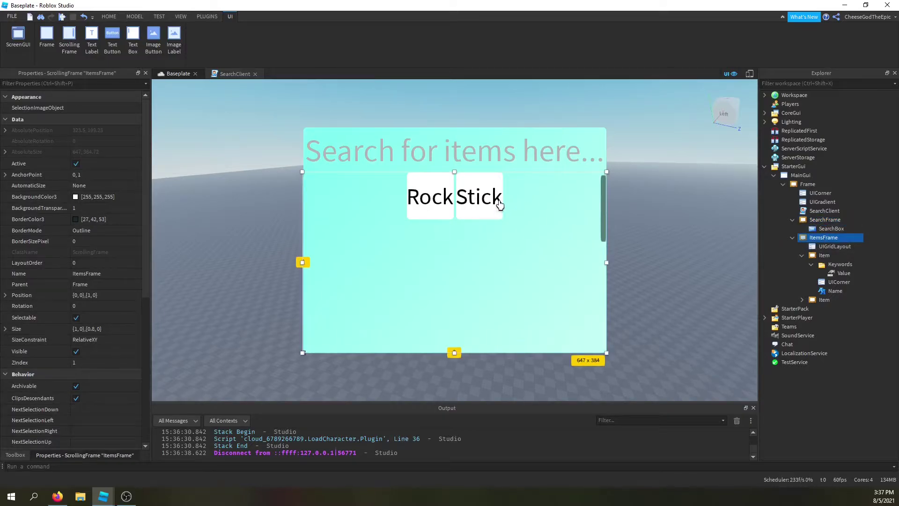
pyautogui.scroll(3, 527, 212)
pyautogui.click(836, 265)
pyautogui.click(822, 256)
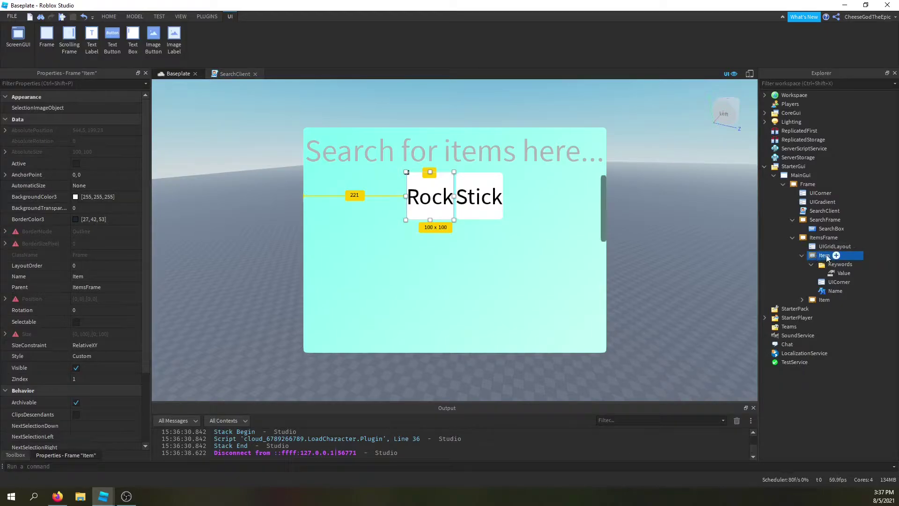
# Inspect the Rock and Stick items' Keywords values and Name labels in Explorer.
pyautogui.moveTo(825, 255)
pyautogui.click(836, 264)
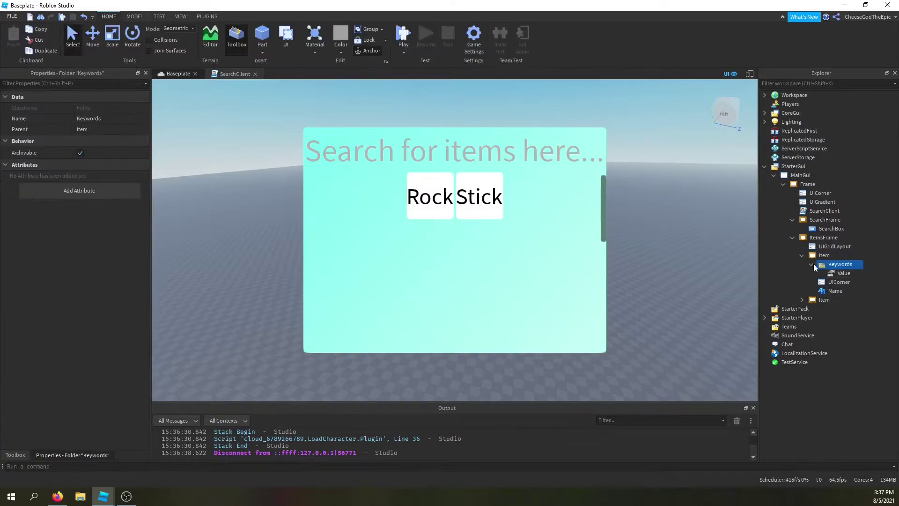
pyautogui.moveTo(840, 264)
pyautogui.click(812, 264)
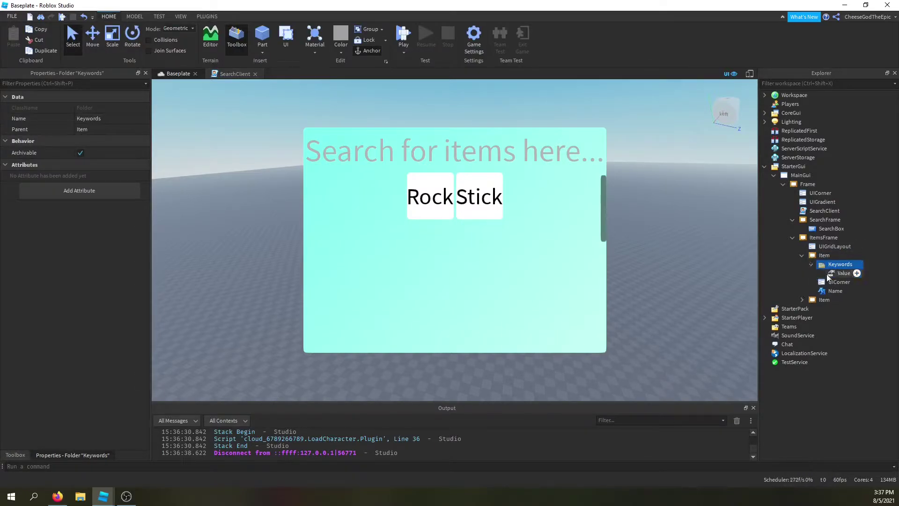
pyautogui.click(839, 272)
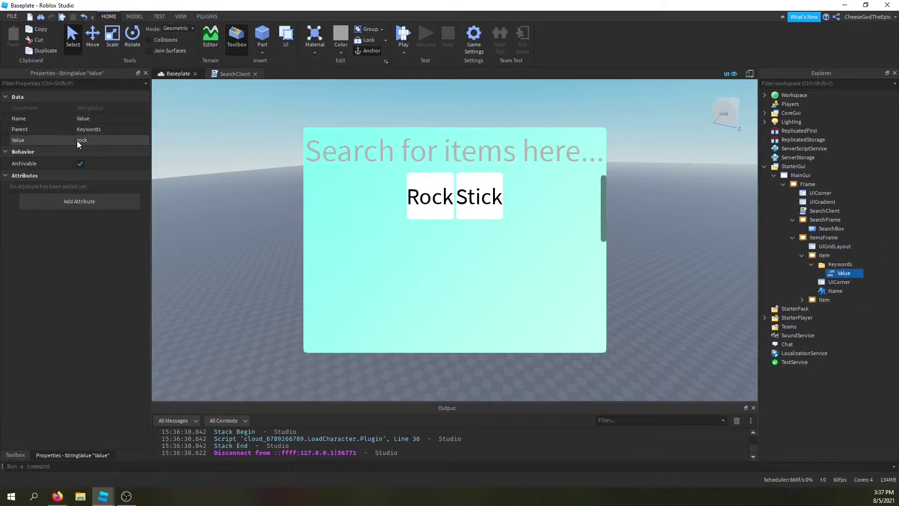
pyautogui.moveTo(834, 291)
pyautogui.click(802, 299)
pyautogui.click(834, 319)
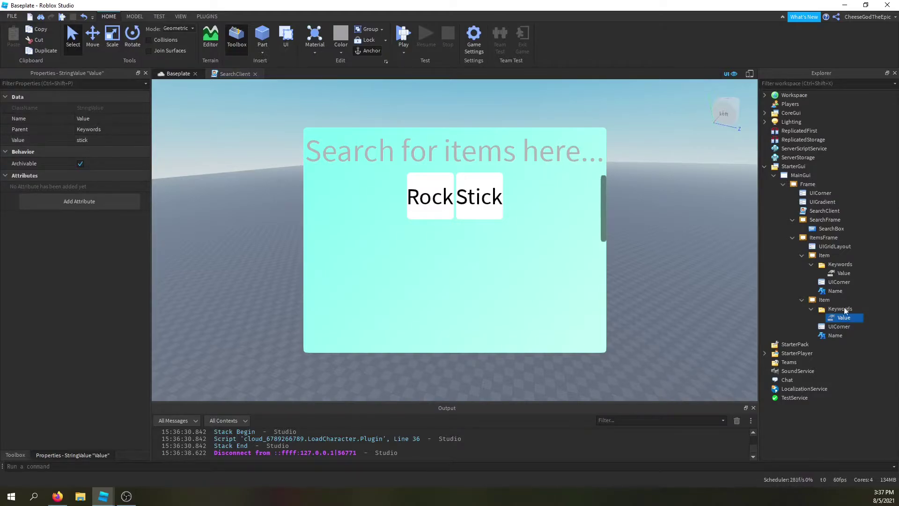
pyautogui.click(827, 335)
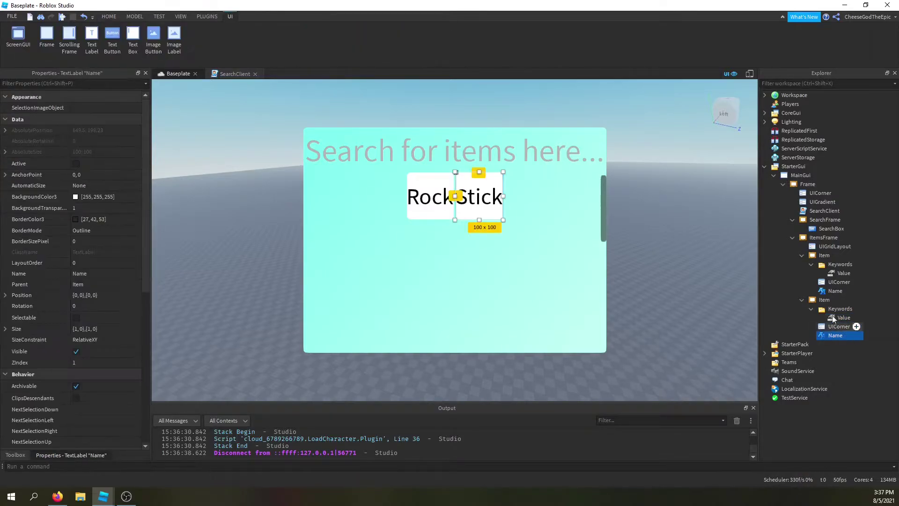
pyautogui.click(832, 316)
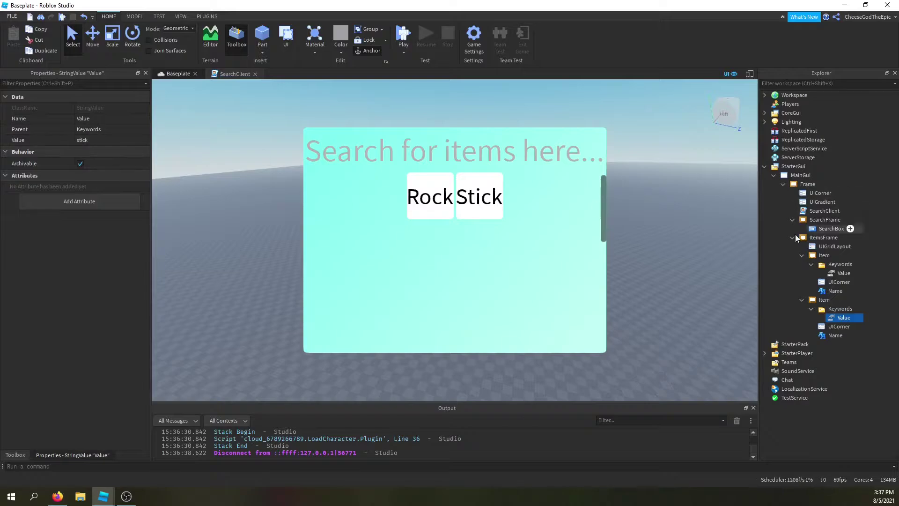
pyautogui.click(824, 290)
pyautogui.click(833, 276)
# Deselect everything and move the camera around the Baseplate.
pyautogui.click(236, 213)
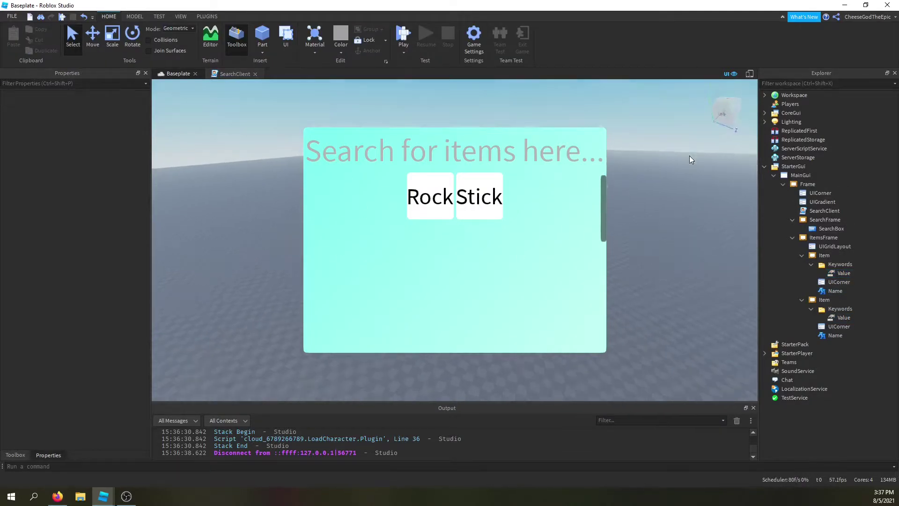
pyautogui.moveTo(685, 155)
pyautogui.mouseDown(button='right')
pyautogui.moveTo(689, 227)
pyautogui.moveTo(691, 190)
pyautogui.moveTo(680, 180)
pyautogui.mouseUp(button='right')
pyautogui.press('Up')
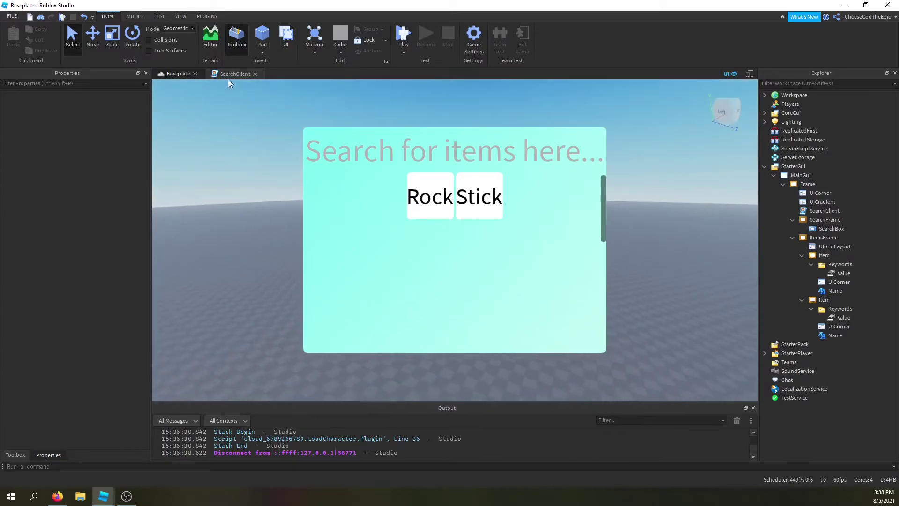
# Declare SearchFrame, SearchBox and ItemsFrame local variables at the top of SearchClient.
pyautogui.click(235, 73)
pyautogui.click(211, 100)
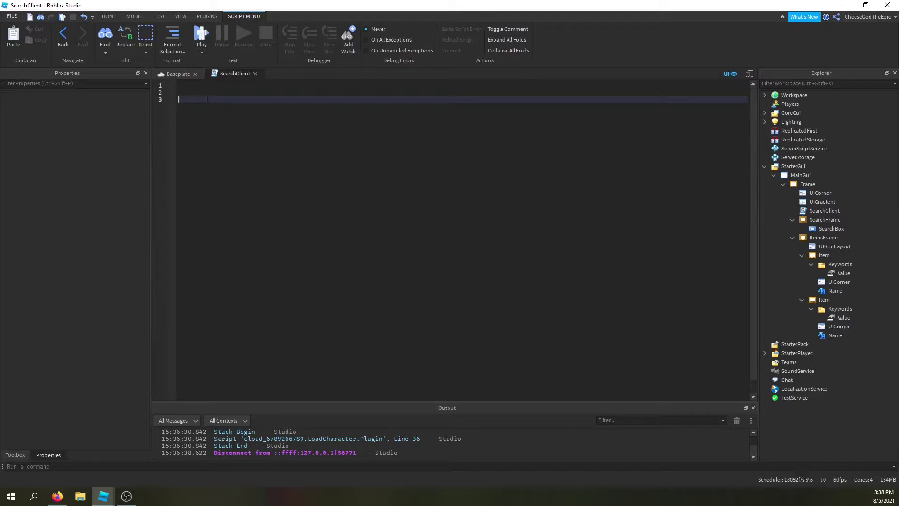
pyautogui.click(217, 85)
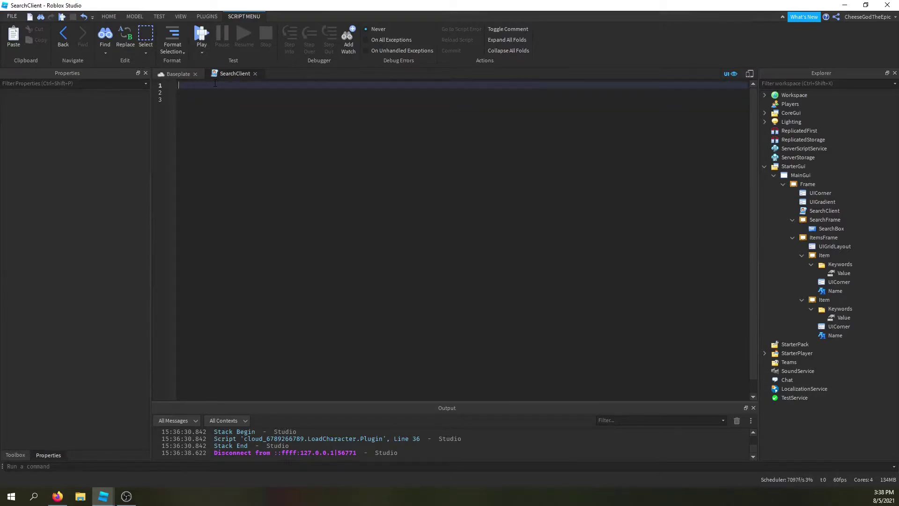
pyautogui.write('local searc')
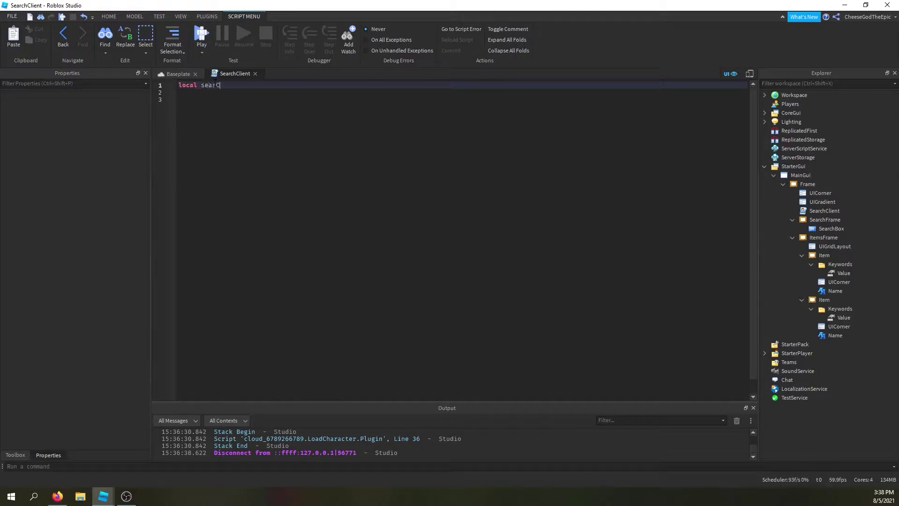
pyautogui.write('Frame = script.')
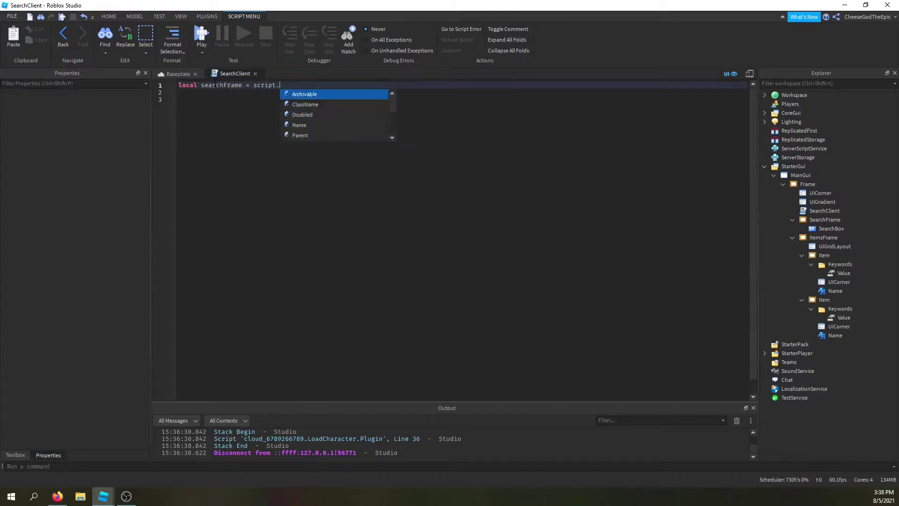
pyautogui.write('Parent.SearchFrame')
pyautogui.press('Return')
pyautogui.write('local searchBo')
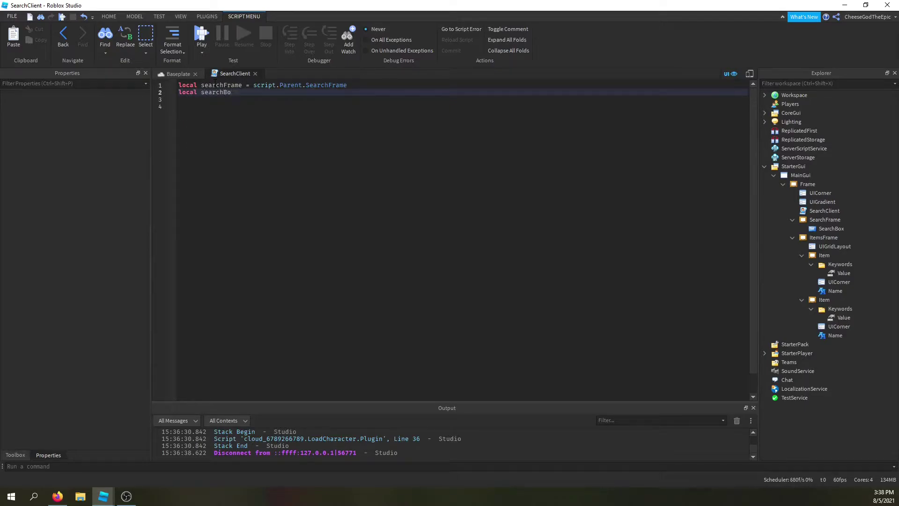
pyautogui.write('x = searchr')
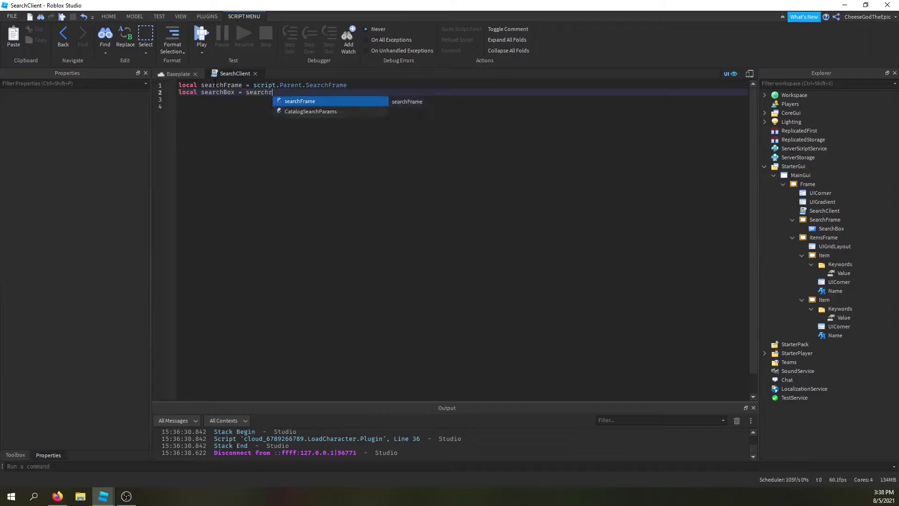
pyautogui.write('Frame.Search')
pyautogui.press('Tab')
pyautogui.press('Return')
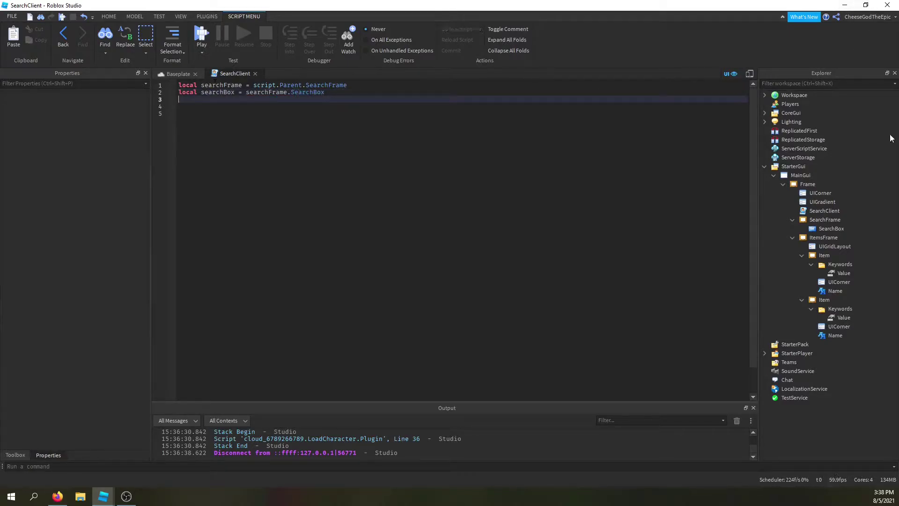
pyautogui.click(832, 229)
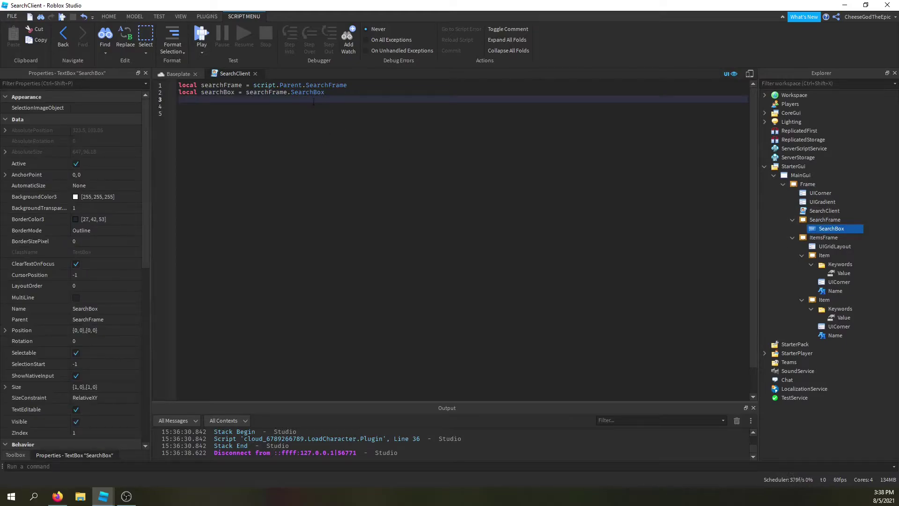
pyautogui.write('local items')
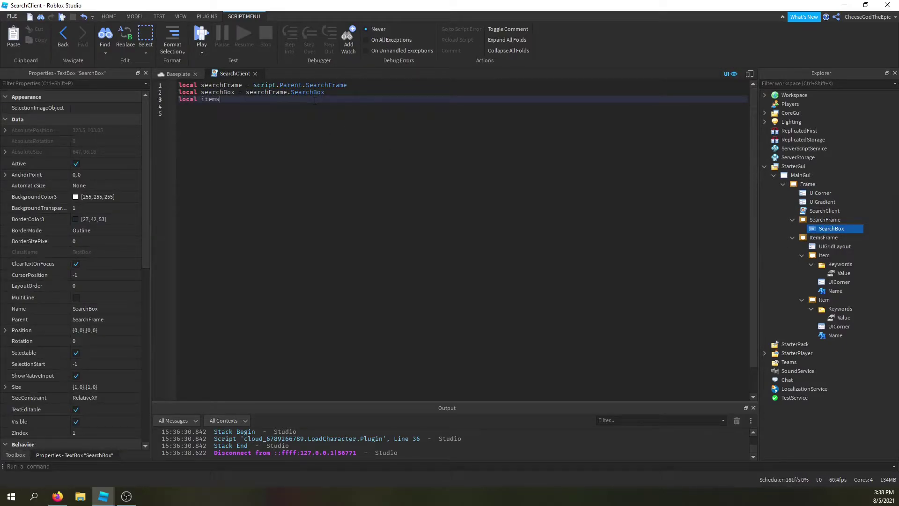
pyautogui.write('cript.Parent.Ite')
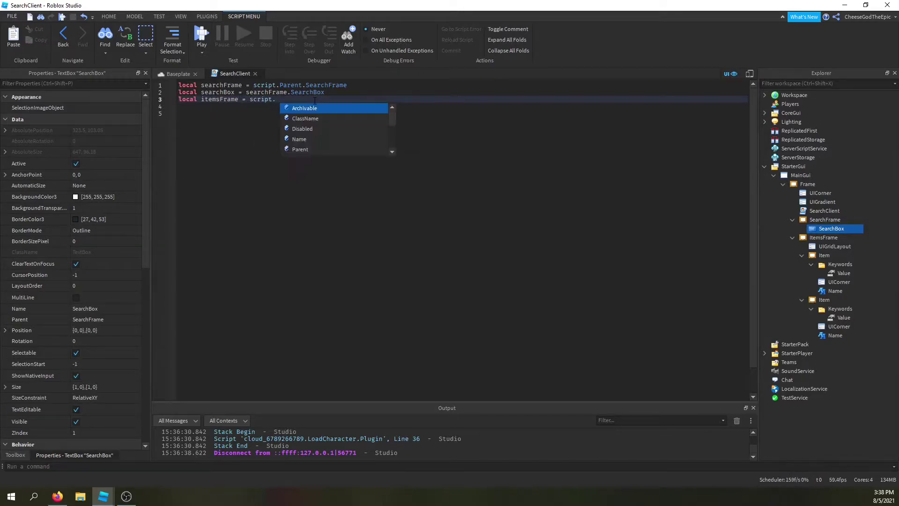
pyautogui.press('Tab')
# Connect searchBox's Text change signal to a function storing searchBox.Text in text.
pyautogui.press('Return')
pyautogui.press('Return')
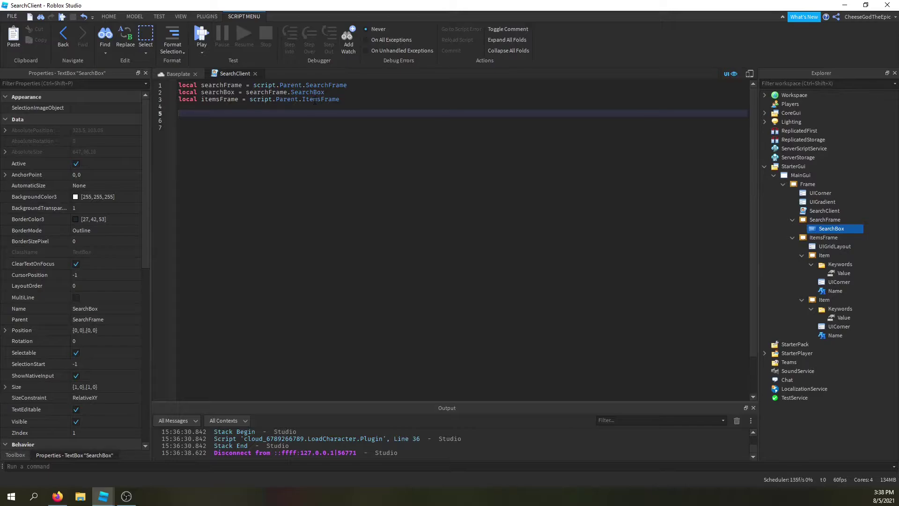
pyautogui.write('searchBox>')
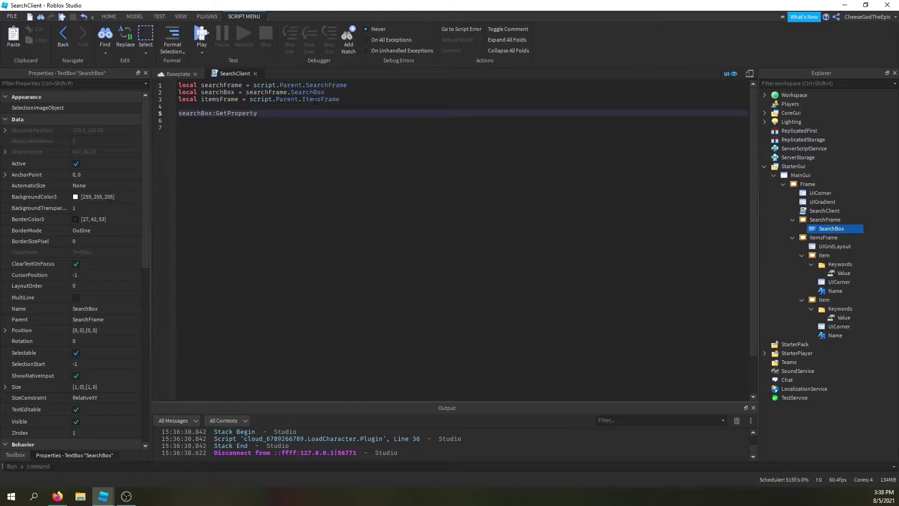
pyautogui.write('ChangedSignal')
pyautogui.write('("')
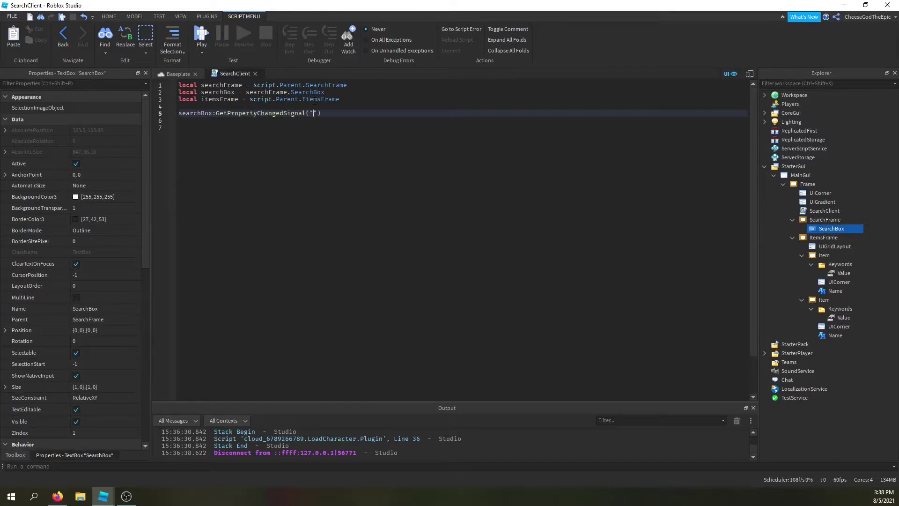
pyautogui.write('Tex')
pyautogui.write('")')
pyautogui.write('t(function()')
pyautogui.press('Return')
pyautogui.write('local tex t= t = sear')
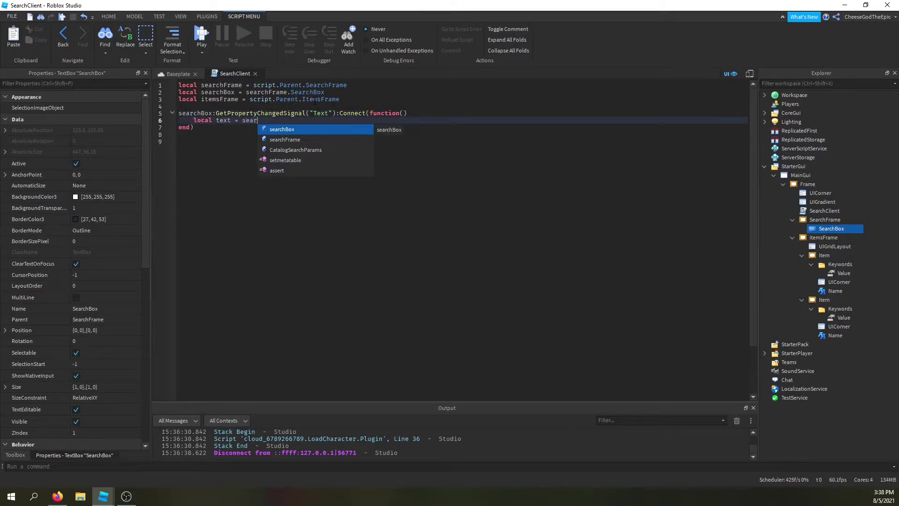
pyautogui.write('ext')
pyautogui.press('Return')
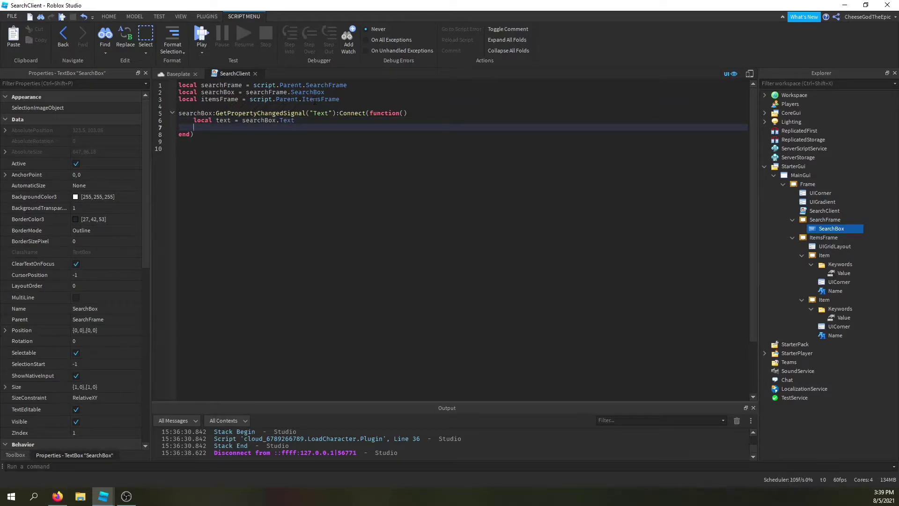
pyautogui.write('for _')
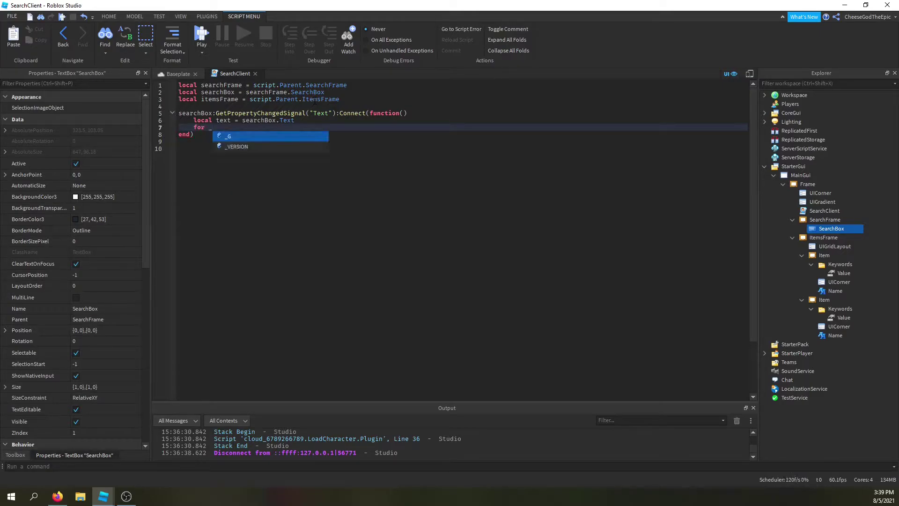
pyautogui.write(',')
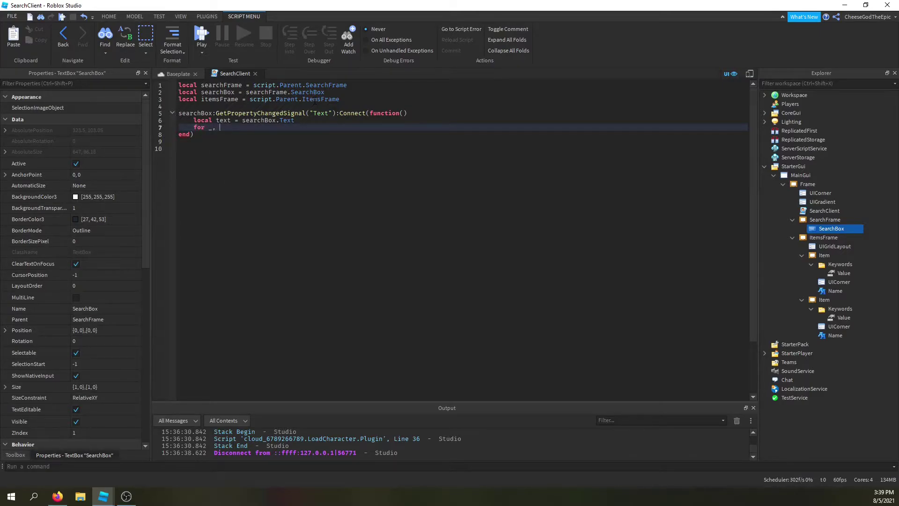
pyautogui.write(' item in pairs(')
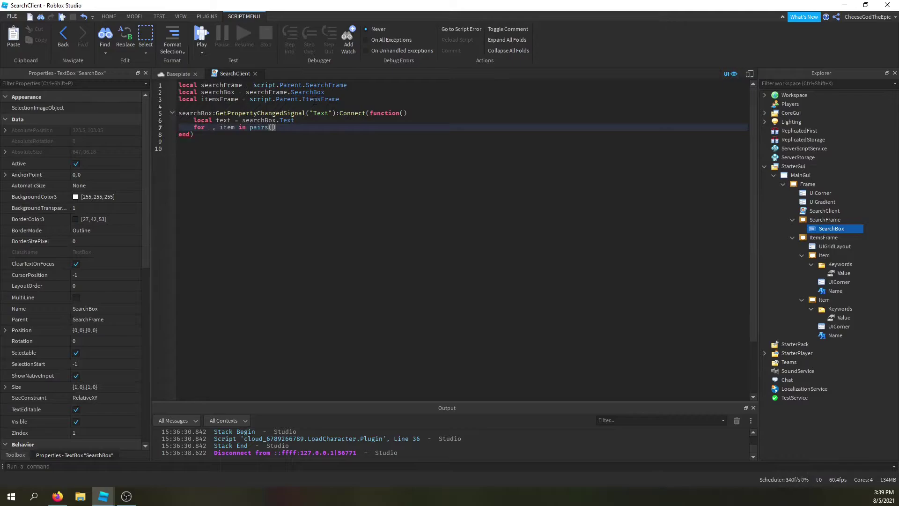
# Replace the loop fragment with 'for _, item in pairs(itemsFrame) do' inside the empty-text check.
pyautogui.hotkey('ctrl', 'BackSpace')
pyautogui.hotkey('ctrl', 'BackSpace')
pyautogui.hotkey('ctrl', 'BackSpace')
pyautogui.press('BackSpace')
pyautogui.write('if text == ""')
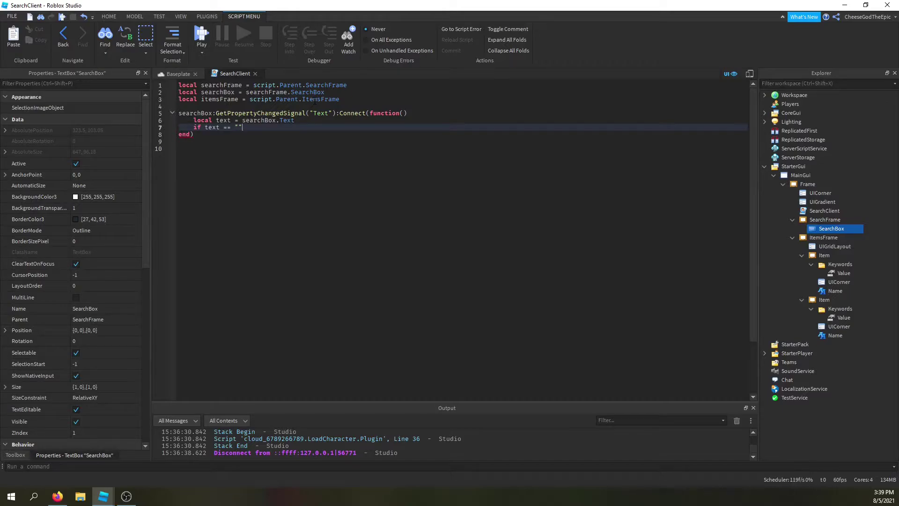
pyautogui.write(' then')
pyautogui.press('Return')
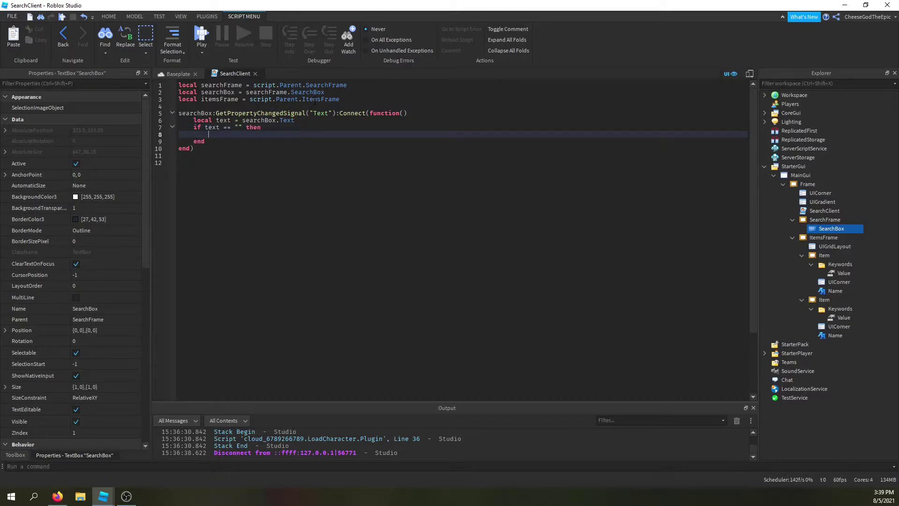
pyautogui.write('for _,')
pyautogui.write('items')
pyautogui.press('Tab')
pyautogui.write('.')
pyautogui.press('Escape')
pyautogui.press('BackSpace')
pyautogui.press('BackSpace')
pyautogui.press('BackSpace')
pyautogui.write('item in pairs')
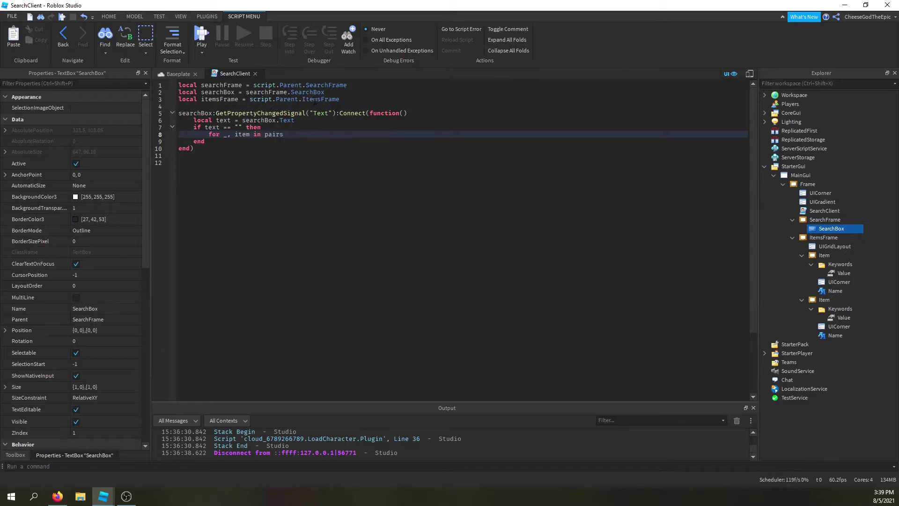
pyautogui.write(' (ite')
pyautogui.press('Return')
pyautogui.write('do')
pyautogui.press('BackSpace')
pyautogui.press('End')
pyautogui.press('Return')
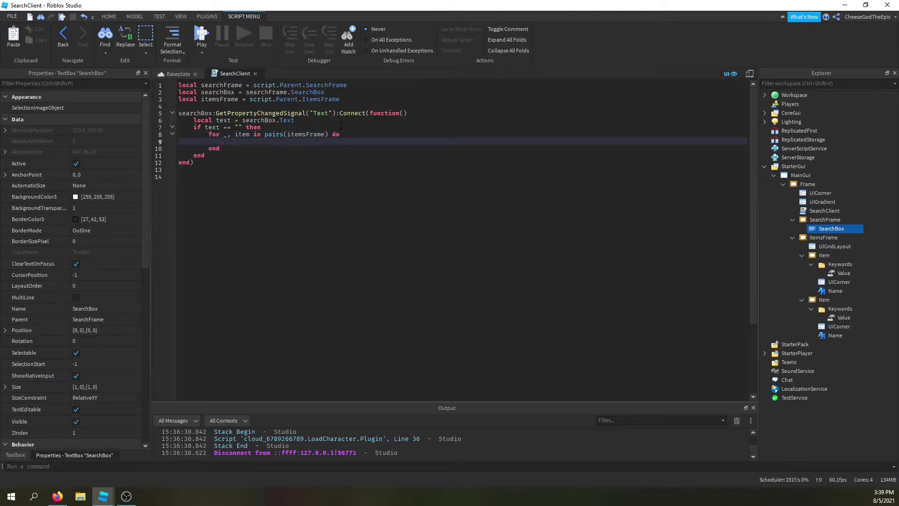
pyautogui.write('item.Visible = tru')
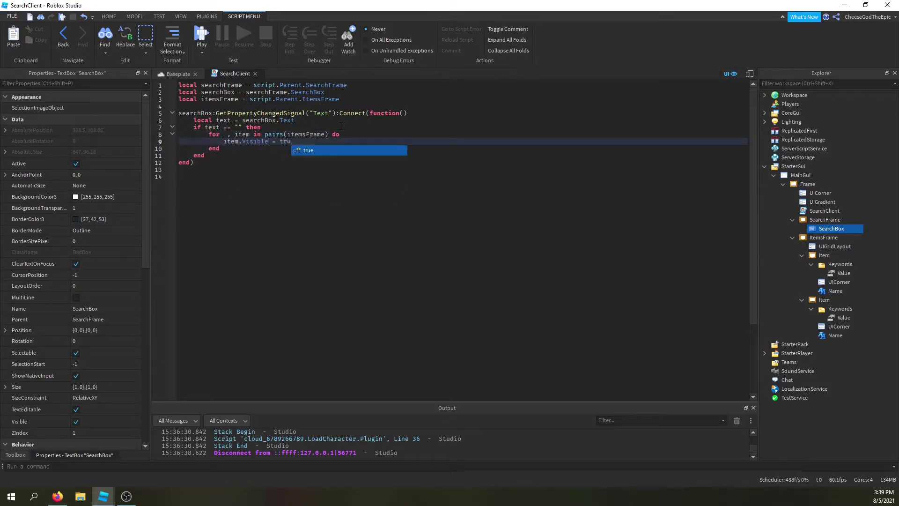
pyautogui.write('e')
pyautogui.click(177, 74)
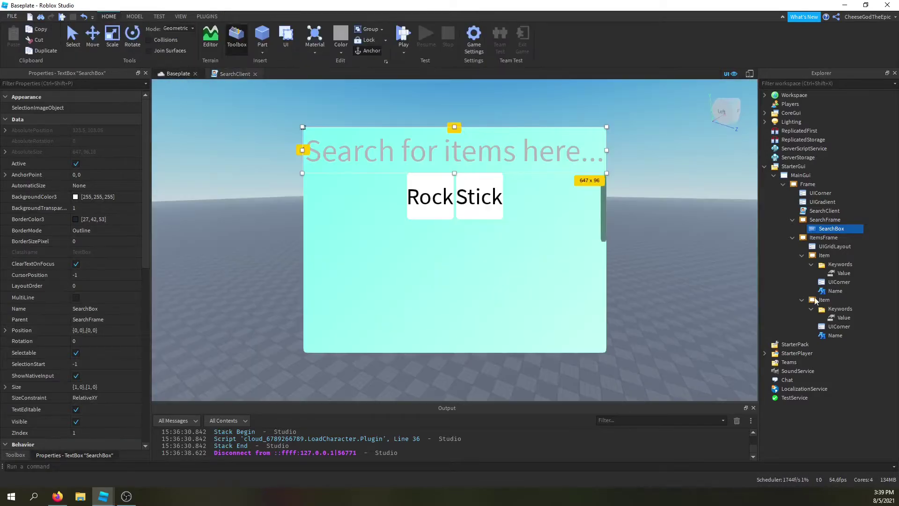
pyautogui.click(824, 238)
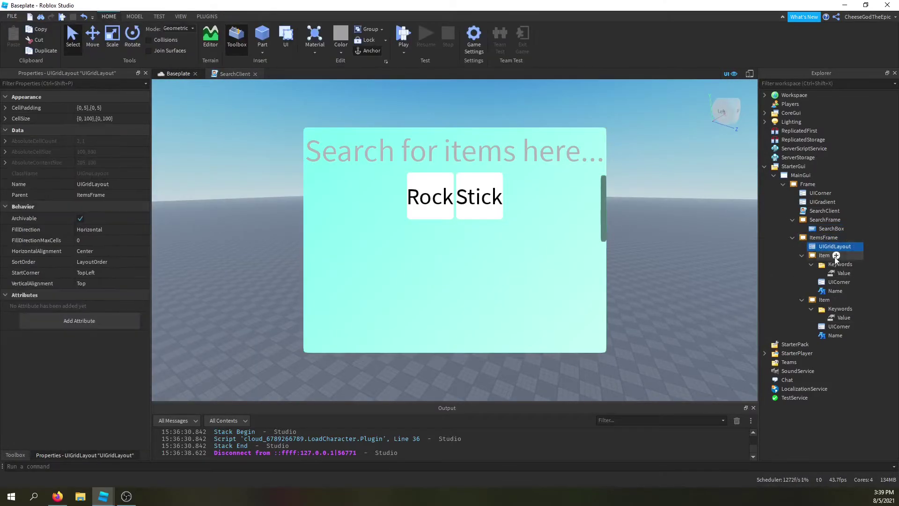
pyautogui.click(824, 256)
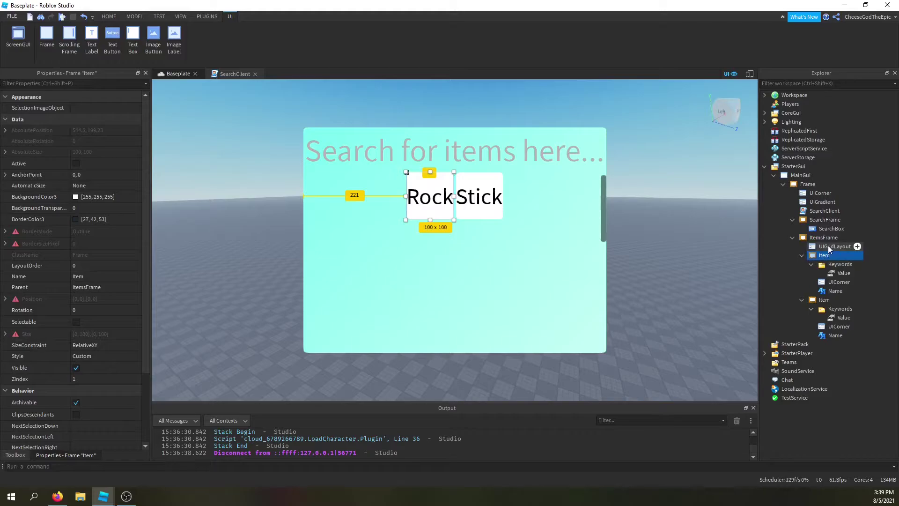
pyautogui.click(828, 245)
pyautogui.scroll(-3, 71, 330)
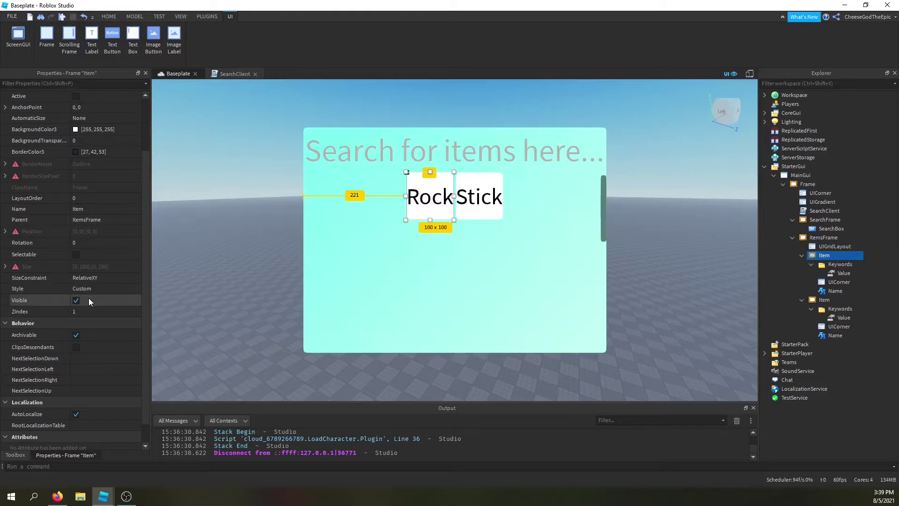
pyautogui.click(76, 301)
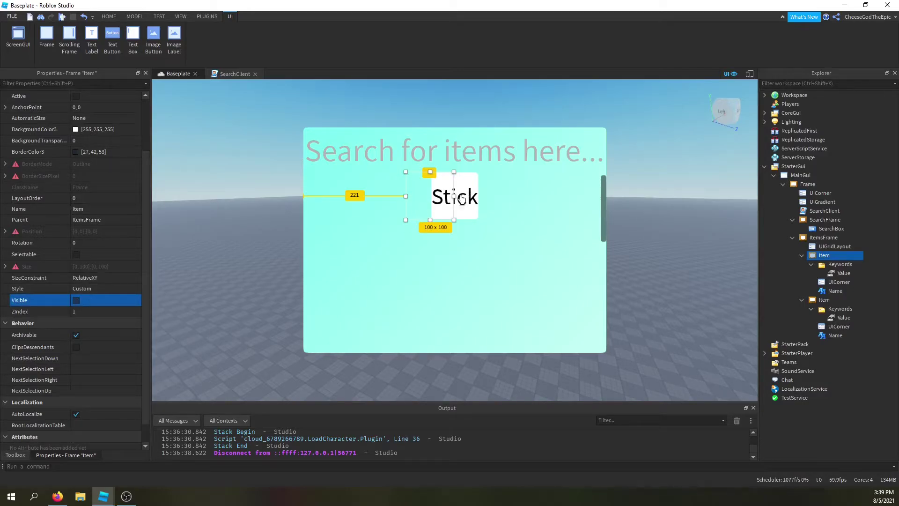
pyautogui.click(122, 300)
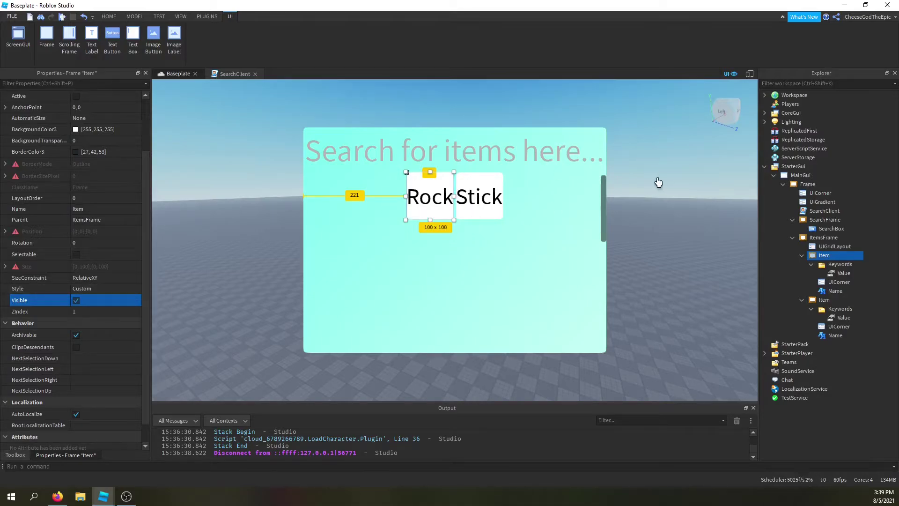
pyautogui.scroll(1, 80, 301)
pyautogui.scroll(5, 79, 301)
pyautogui.click(85, 208)
pyautogui.write('1')
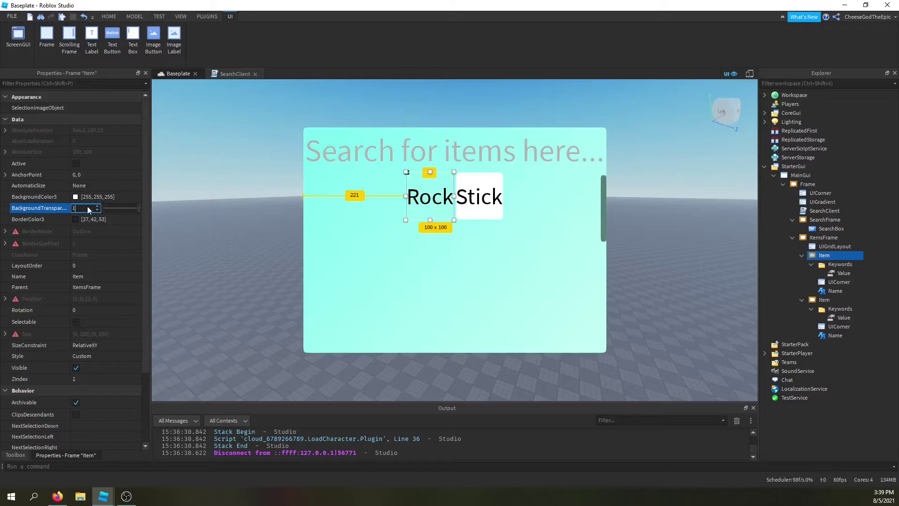
pyautogui.press('Return')
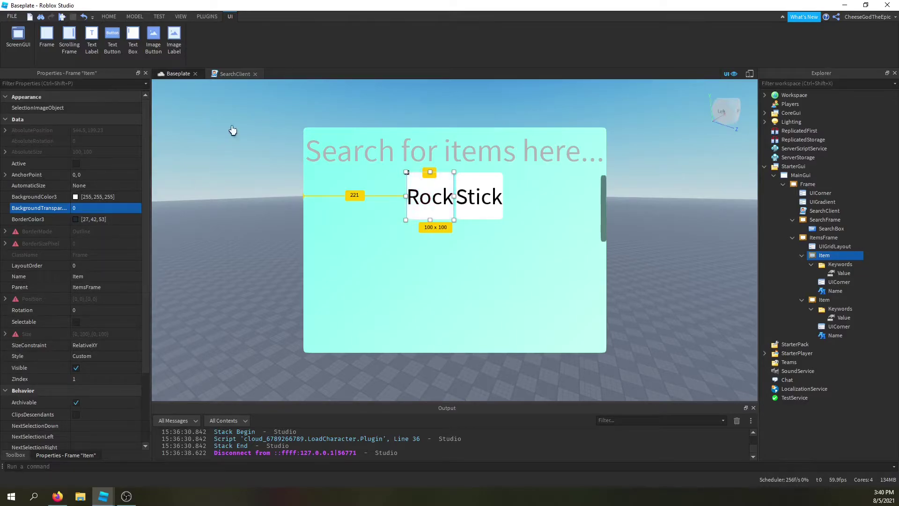
# Add an else loop over itemsFrame:GetChildren() and make line 8's loop use GetChildren() too.
pyautogui.click(234, 73)
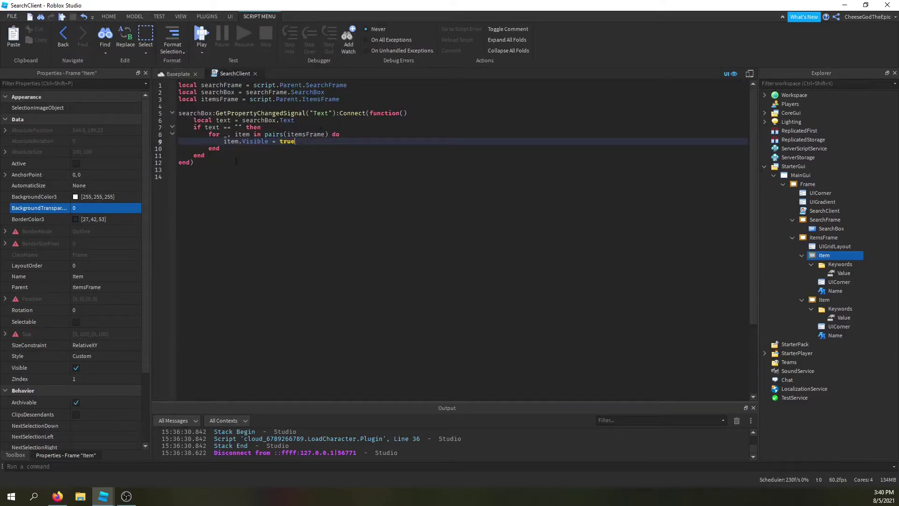
pyautogui.press('Down')
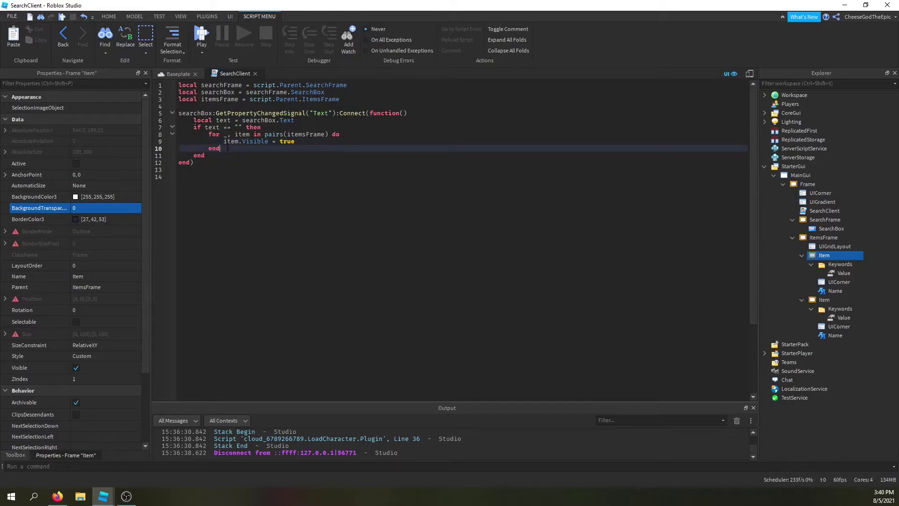
pyautogui.press('Return')
pyautogui.write('else')
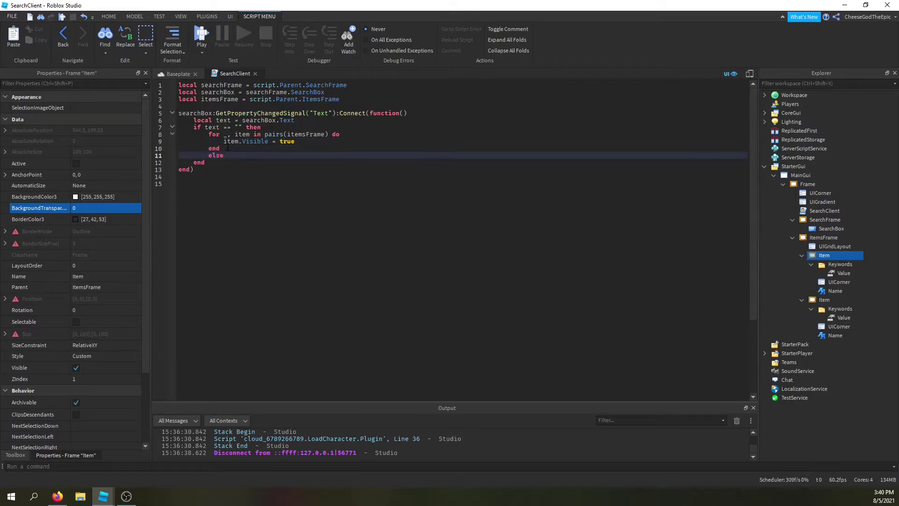
pyautogui.press('Return')
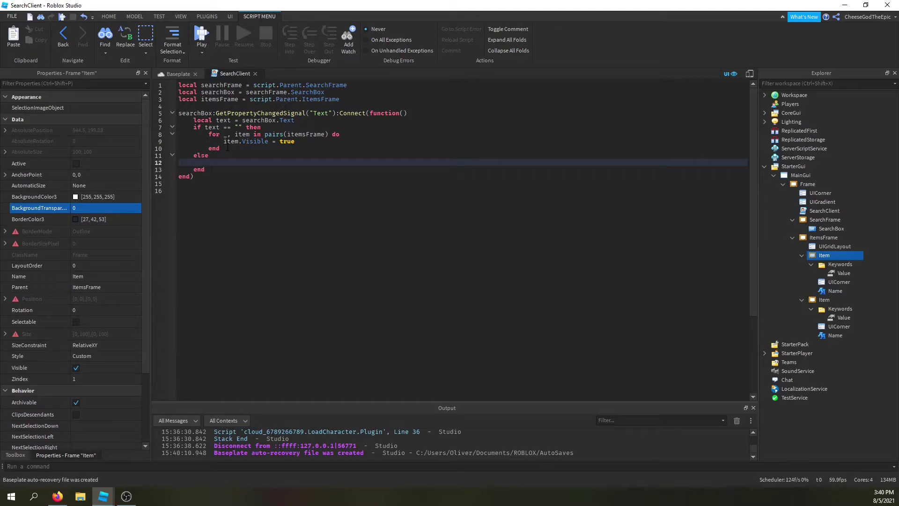
pyautogui.write('fo ')
pyautogui.write('_, ite')
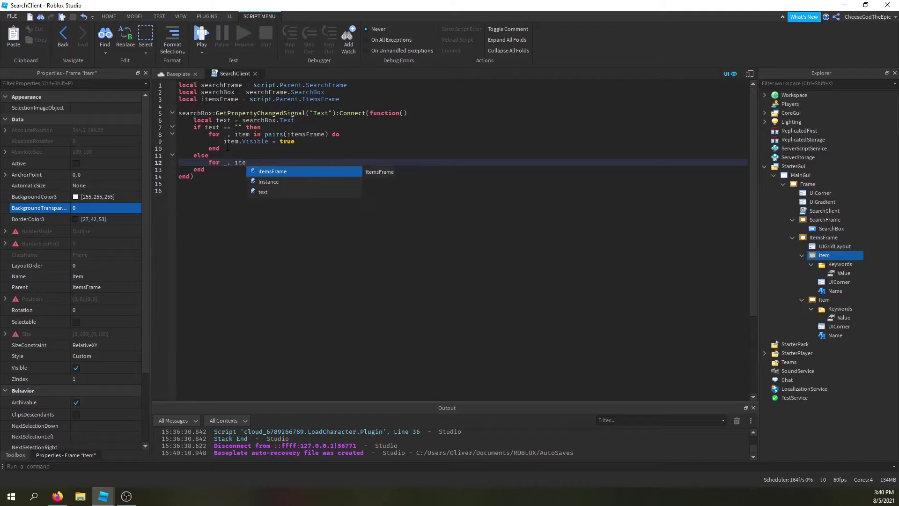
pyautogui.write('m in pairs(itemsF')
pyautogui.press('Tab')
pyautogui.write(')')
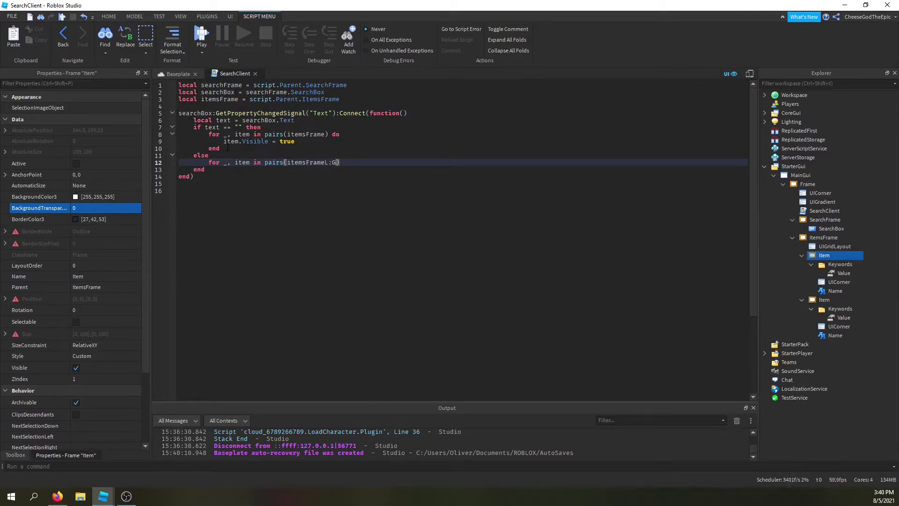
pyautogui.write(':GetChi')
pyautogui.press('Tab')
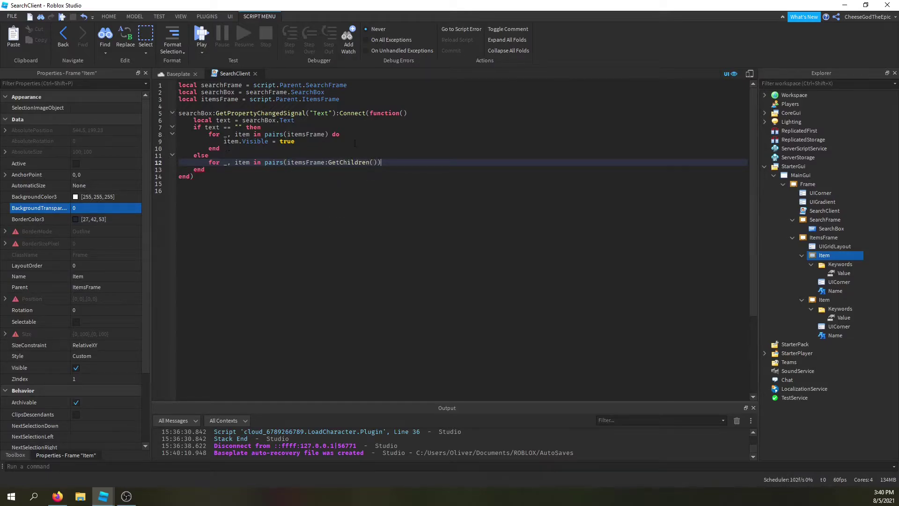
pyautogui.click(326, 135)
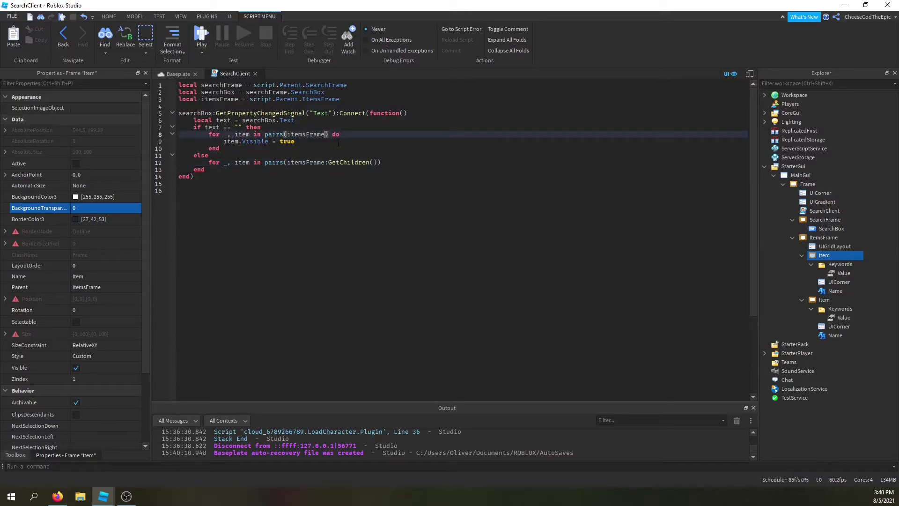
pyautogui.write(':GetChi')
pyautogui.press('Tab')
# Write 'for _, keyword in pairs(item.Keywords:GetChildren()) do' on line 13.
pyautogui.click(393, 162)
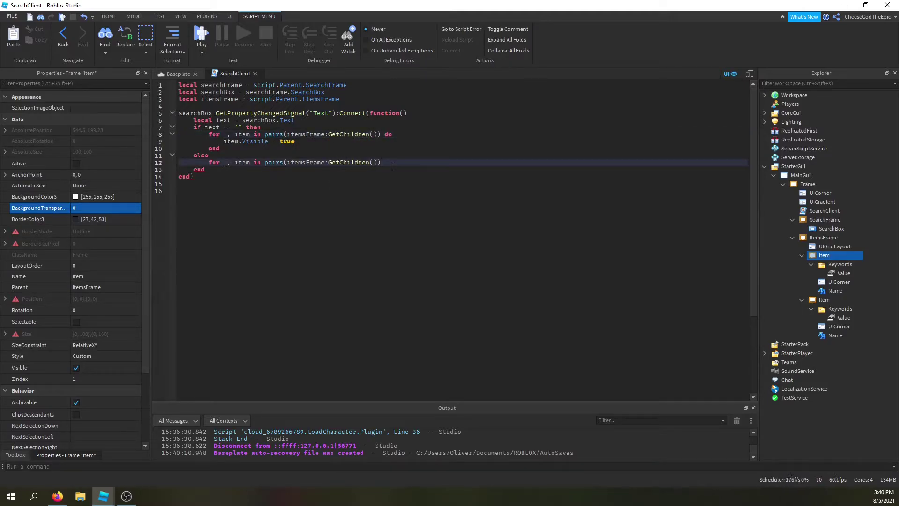
pyautogui.write(' do')
pyautogui.press('Return')
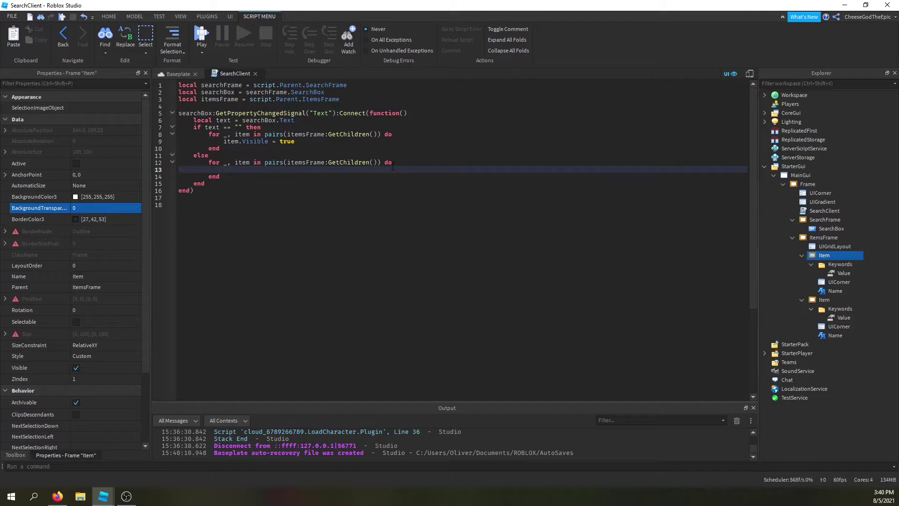
pyautogui.write('for _,')
pyautogui.write(' keyword')
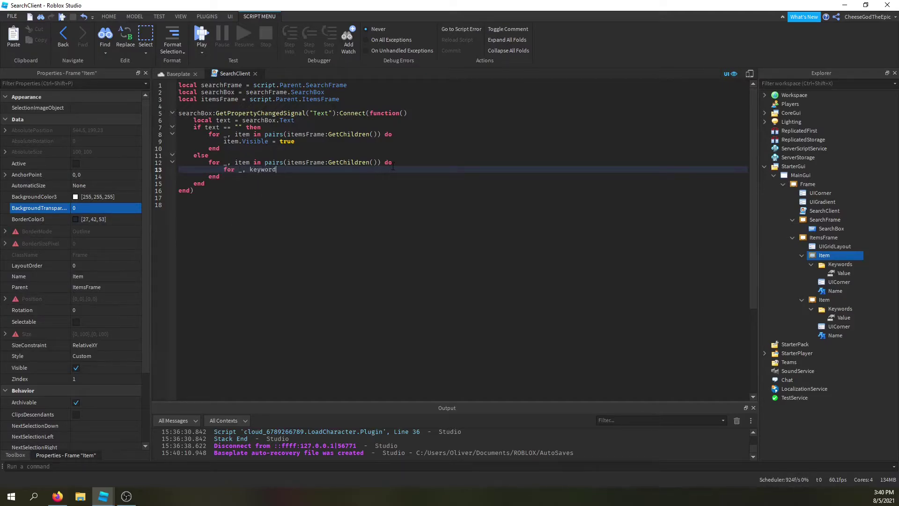
pyautogui.write(' in pairs(')
pyautogui.write('item:')
pyautogui.write('Ge')
pyautogui.press('BackSpace')
pyautogui.press('BackSpace')
pyautogui.press('BackSpace')
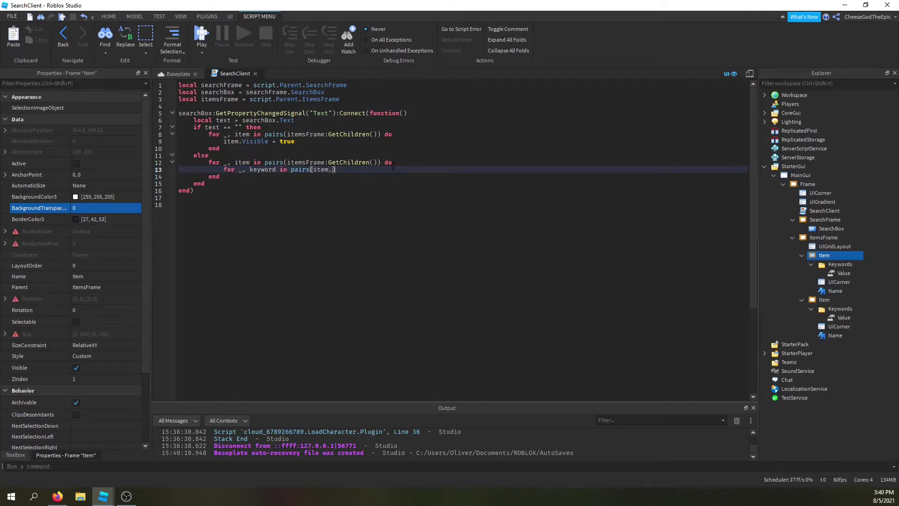
pyautogui.write('.Keywords:GetChildren())')
pyautogui.write(' do')
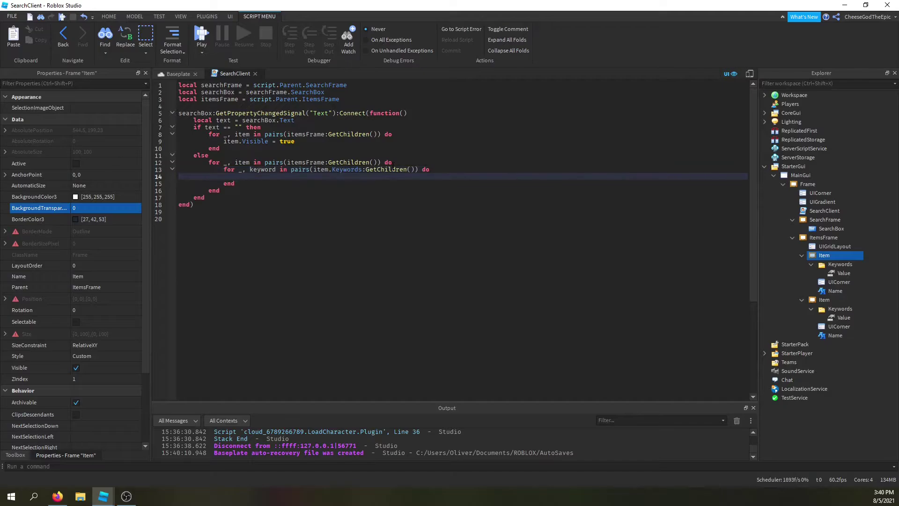
# Begin 'if string.find(string.lower(keyword.Value)' inside the keyword loop.
pyautogui.press('Return')
pyautogui.write('if string.f')
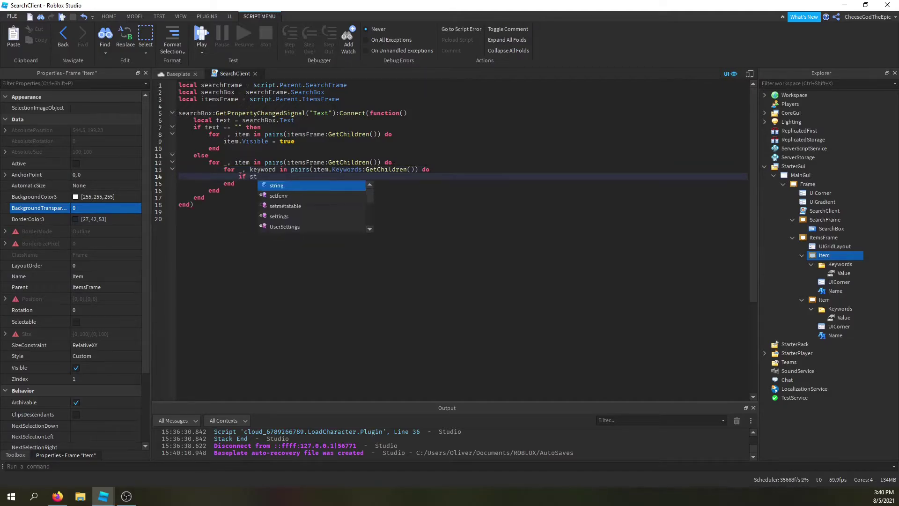
pyautogui.press('Tab')
pyautogui.write('(')
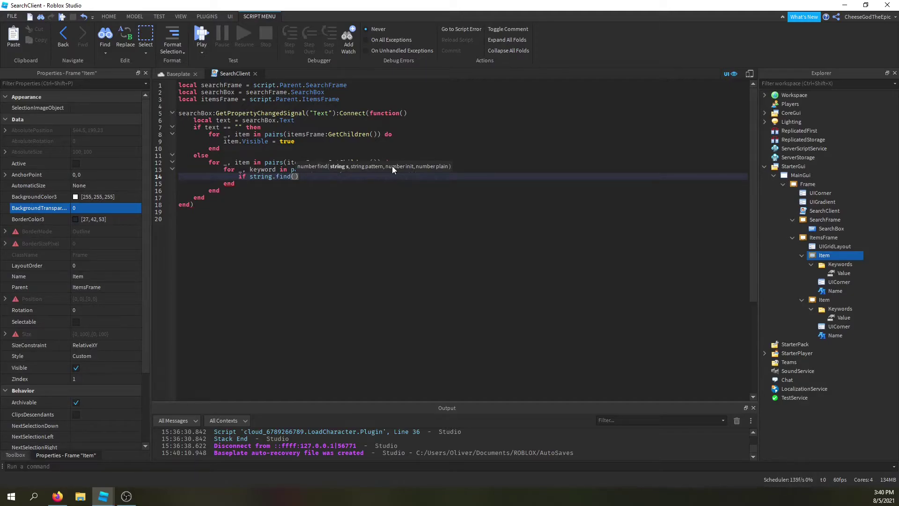
pyautogui.write('keyw')
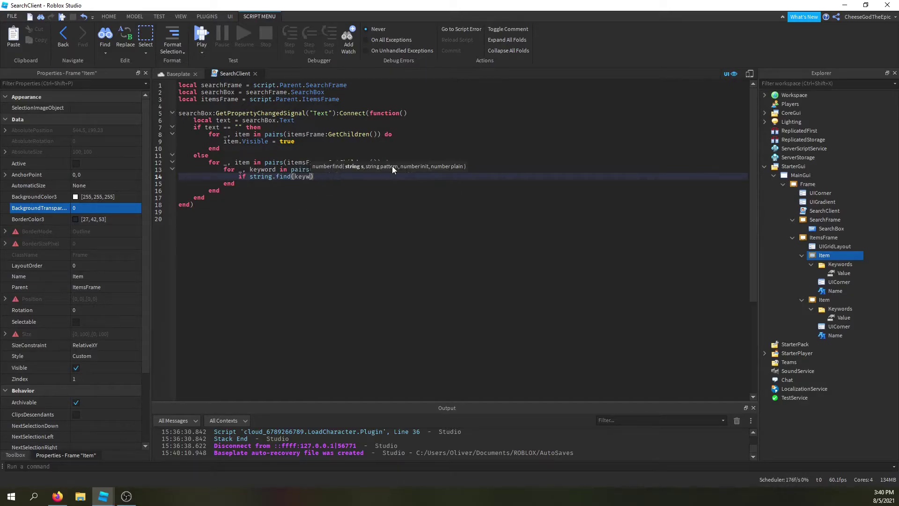
pyautogui.press('BackSpace')
pyautogui.press('BackSpace')
pyautogui.press('BackSpace')
pyautogui.write('string.lwer')
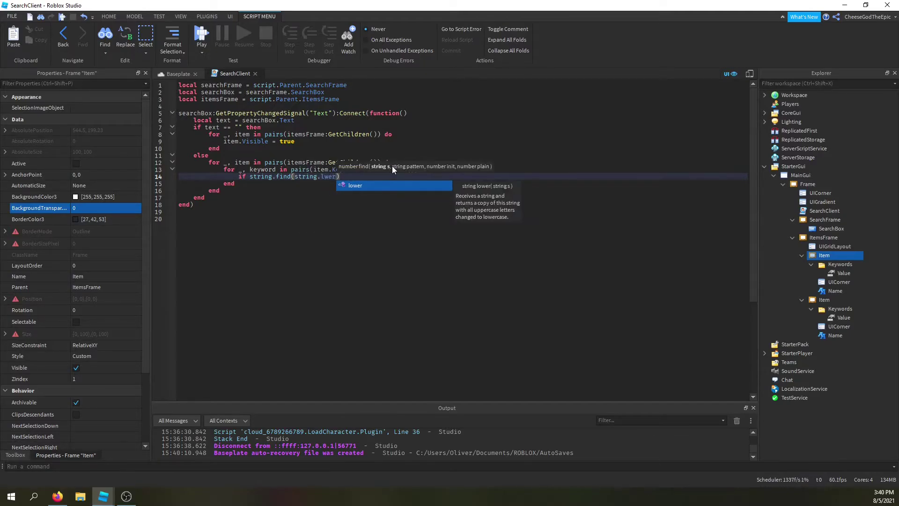
pyautogui.press('BackSpace')
pyautogui.press('BackSpace')
pyautogui.press('BackSpace')
pyautogui.write('ower')
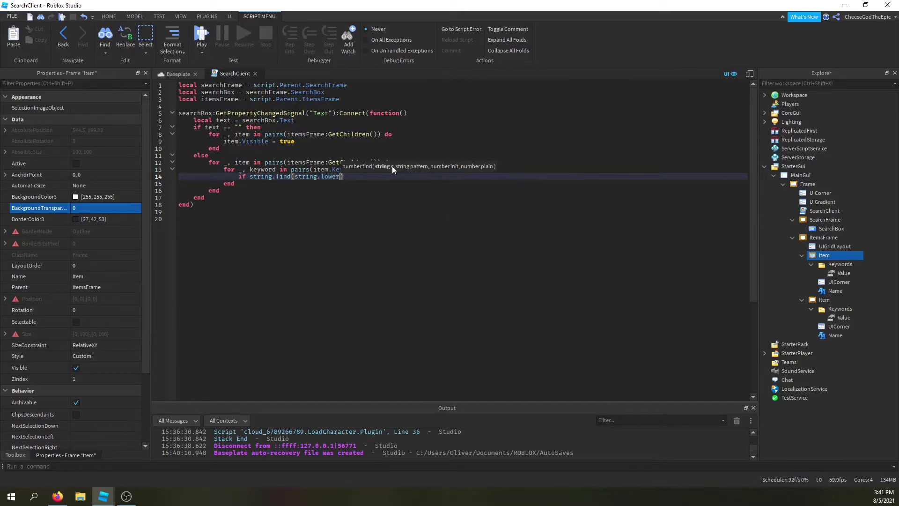
pyautogui.write('(kew')
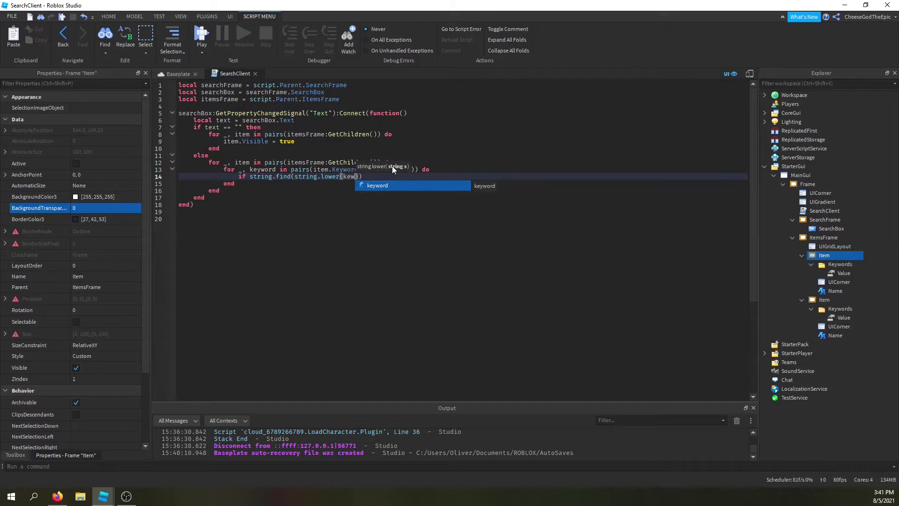
pyautogui.press('Tab')
pyautogui.write('.Value')
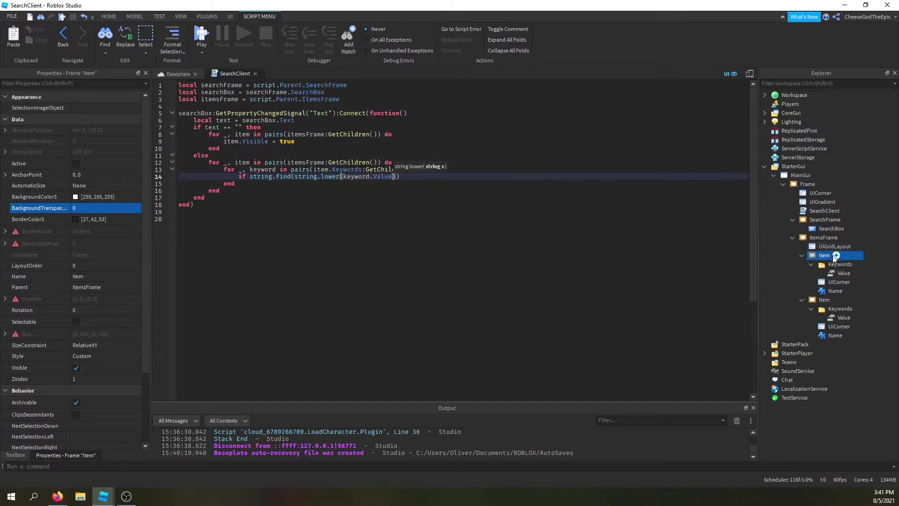
# Finish line 14 with ', string.lower(text)) then' and open an empty if body.
pyautogui.click(843, 272)
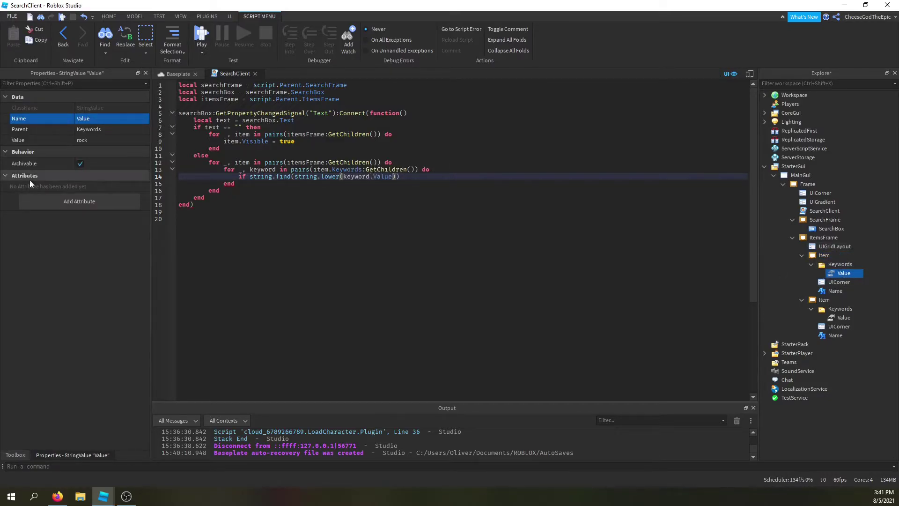
pyautogui.hotkey('ctrl', 'x')
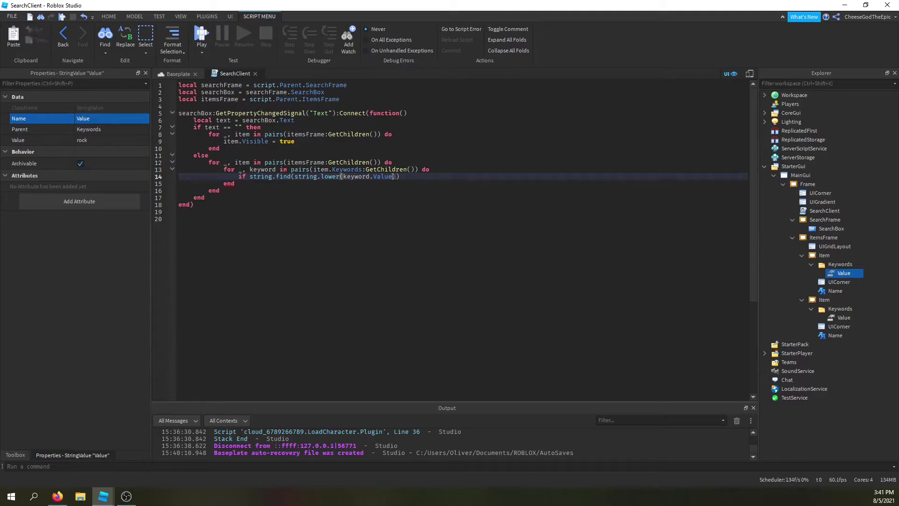
pyautogui.press('Right')
pyautogui.write(',')
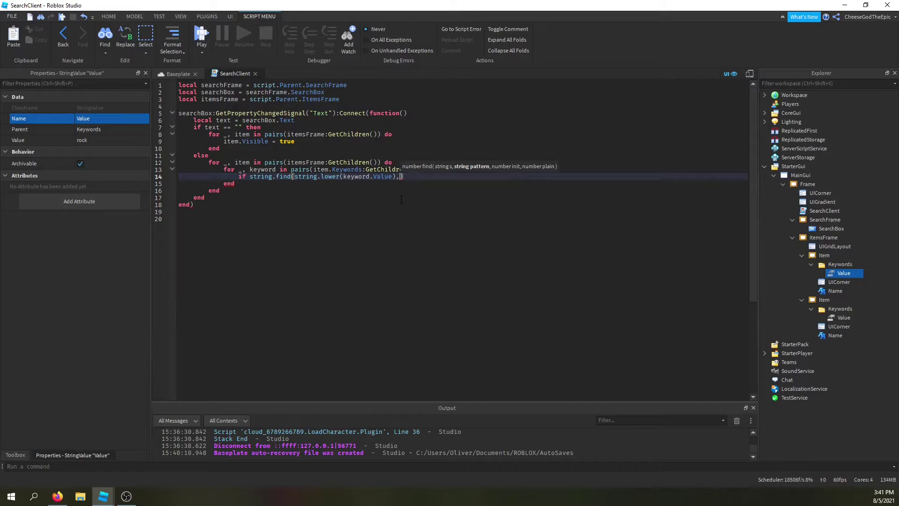
pyautogui.write('s')
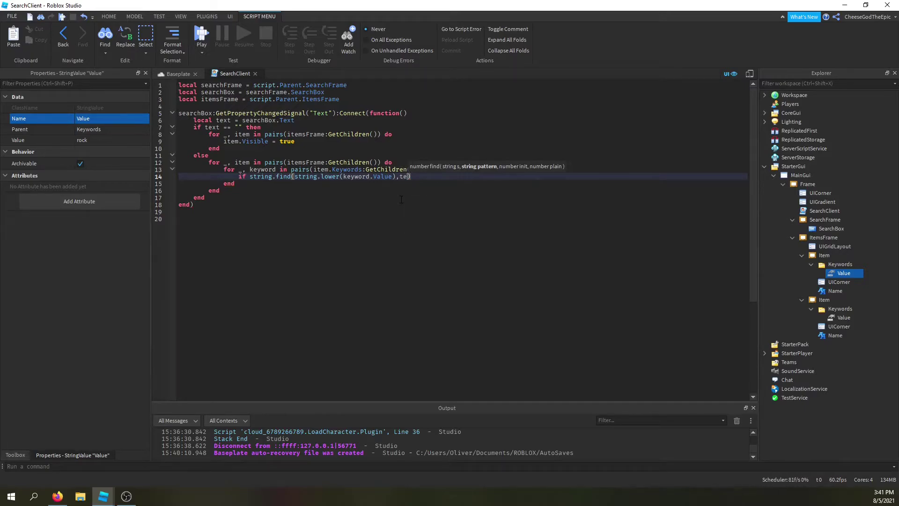
pyautogui.write('tring.lower(')
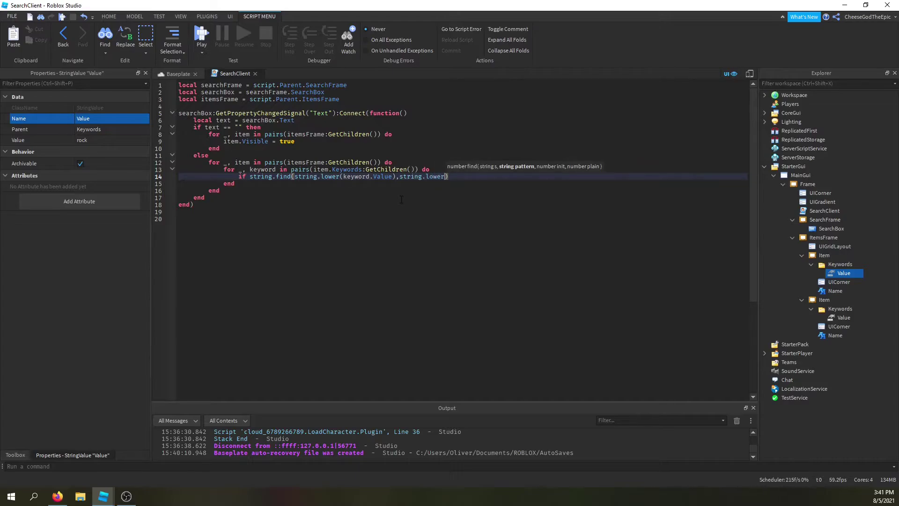
pyautogui.write('text')
pyautogui.press('Tab')
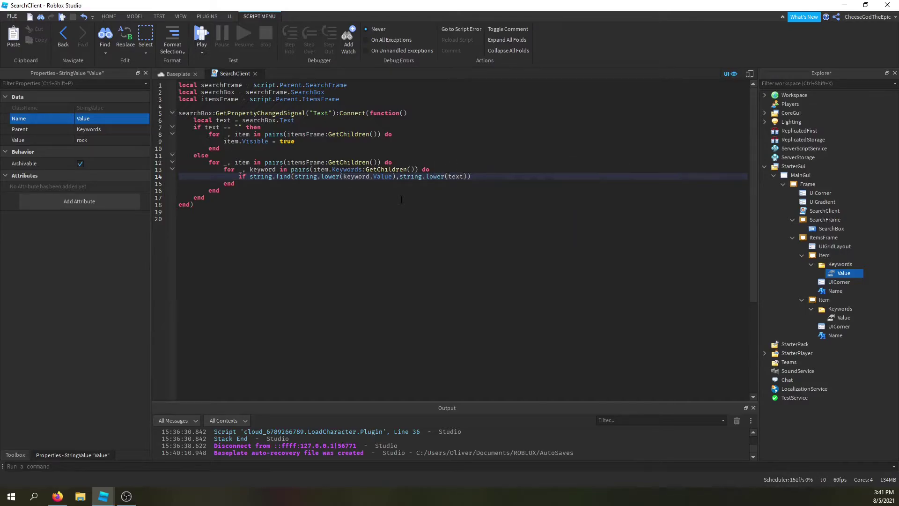
pyautogui.write(' then')
pyautogui.press('Return')
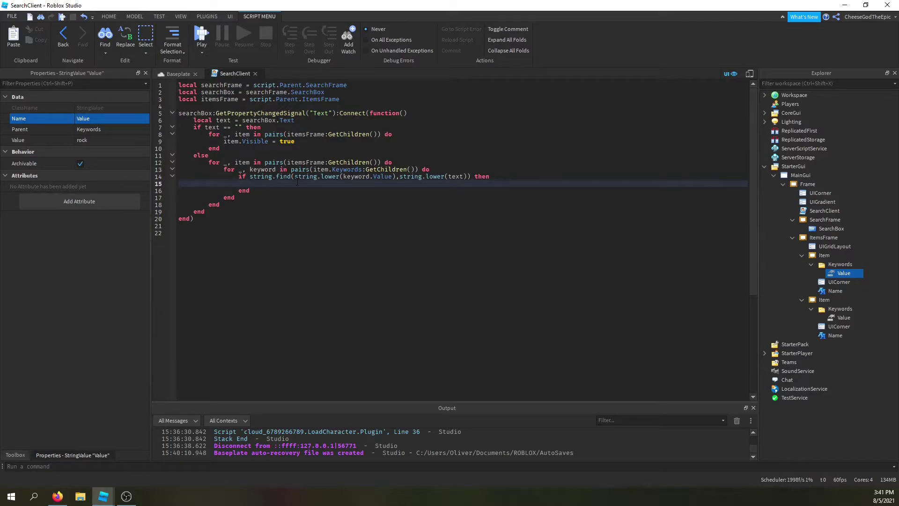
pyautogui.press('Up')
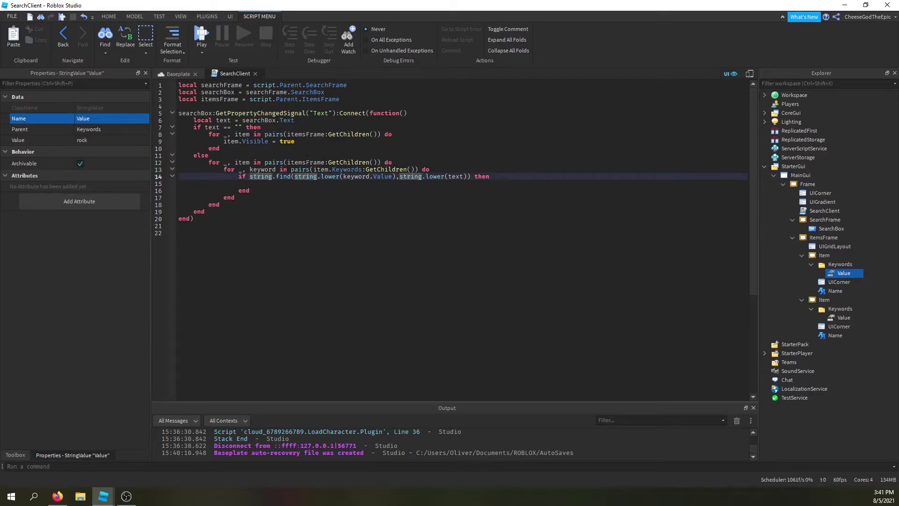
pyautogui.press('Down')
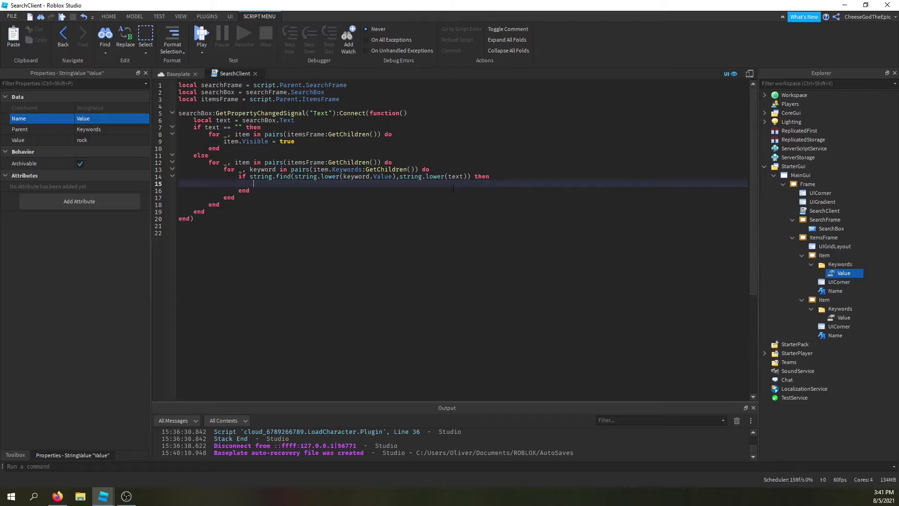
pyautogui.write('item.Visible = tr')
pyautogui.write('ue')
# Set item.Visible true on a match, false otherwise, and add 'local madeVisible = false' after line 12.
pyautogui.press('Return')
pyautogui.write('else')
pyautogui.press('Return')
pyautogui.write('item.Visible = true')
pyautogui.press('BackSpace')
pyautogui.press('BackSpace')
pyautogui.press('BackSpace')
pyautogui.write('false')
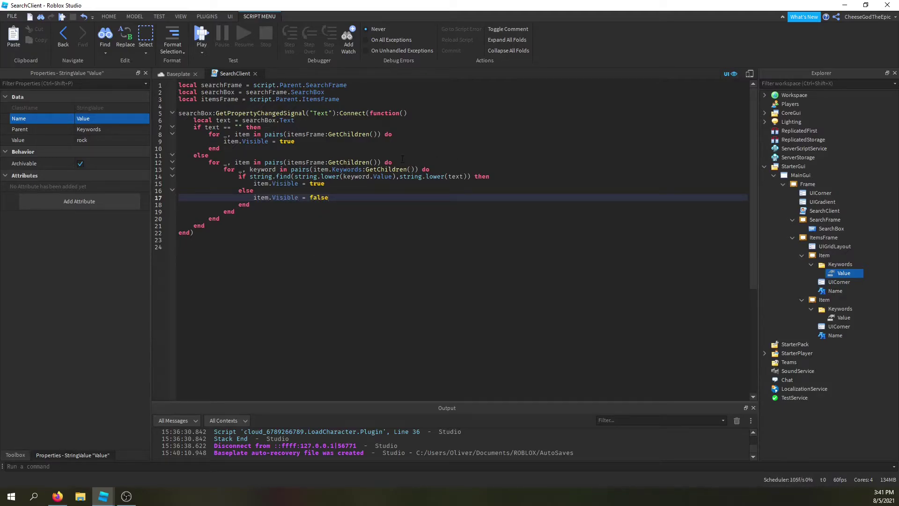
pyautogui.click(403, 162)
pyautogui.press('Return')
pyautogui.write('local madeVisible = false')
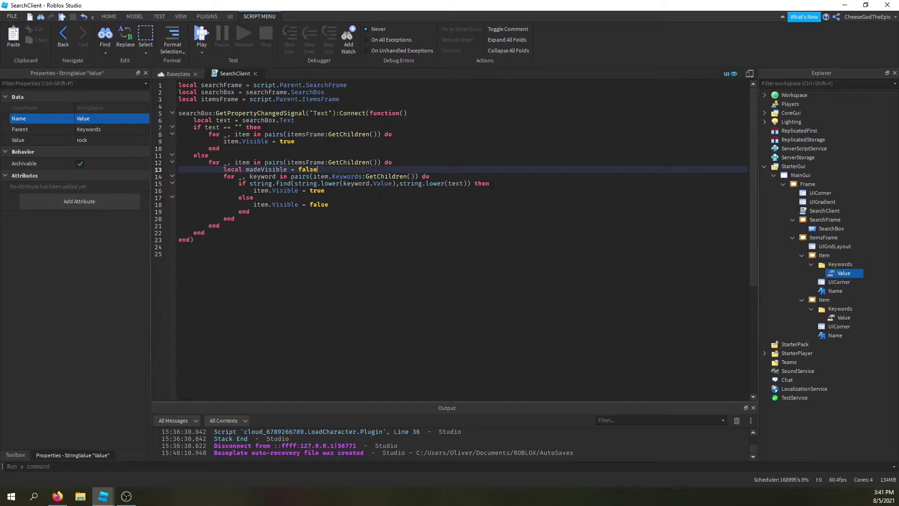
# Flag madeVisible after showing a matched item and add an 'if madeVisible == false then' check.
pyautogui.click(496, 184)
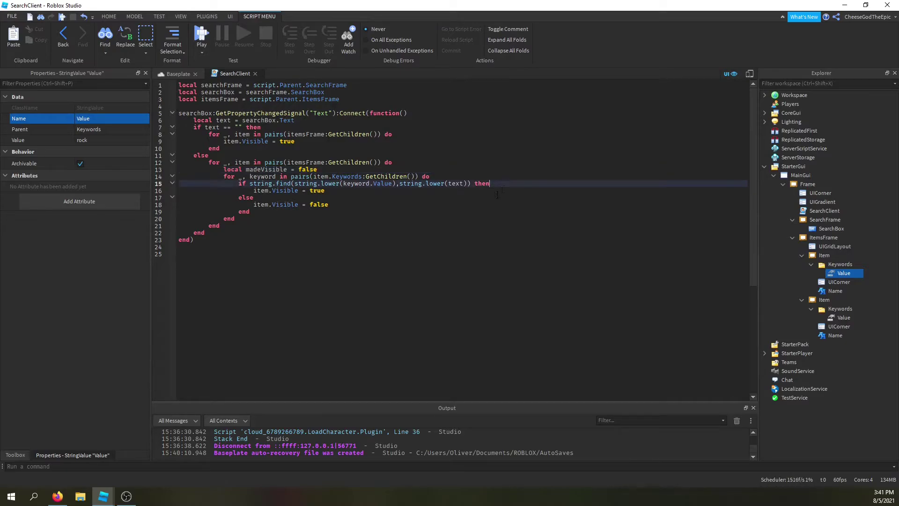
pyautogui.click(368, 190)
pyautogui.press('Return')
pyautogui.write('madeVisible =true')
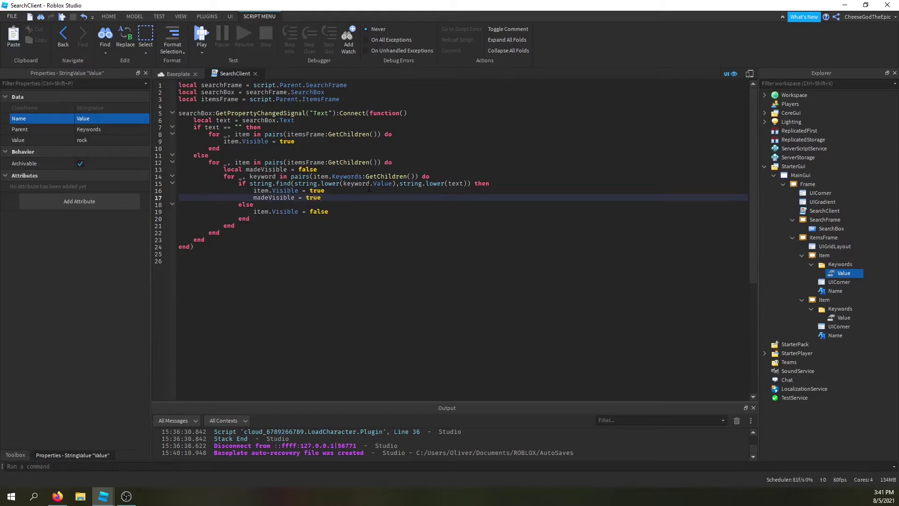
pyautogui.press('Down')
pyautogui.press('Return')
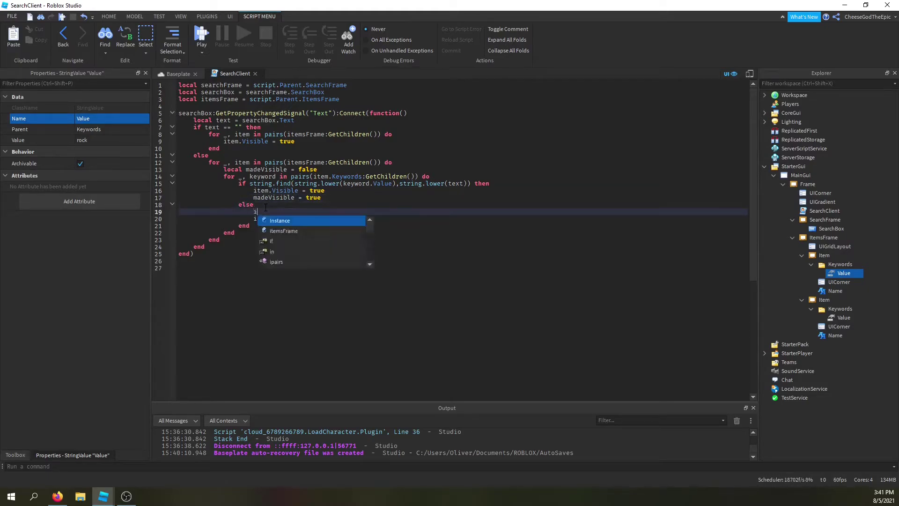
pyautogui.write('if made')
pyautogui.press('Tab')
pyautogui.write('== false then')
pyautogui.press('Return')
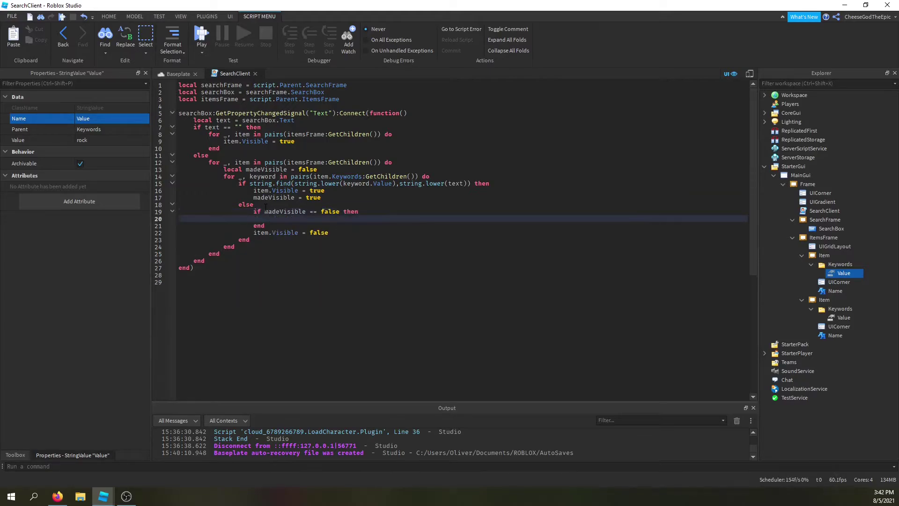
# Move 'item.Visible = false' inside the madeVisible == false block and delete the leftover blank line.
pyautogui.press('Down')
pyautogui.press('Down')
pyautogui.hotkey('shift', 'End')
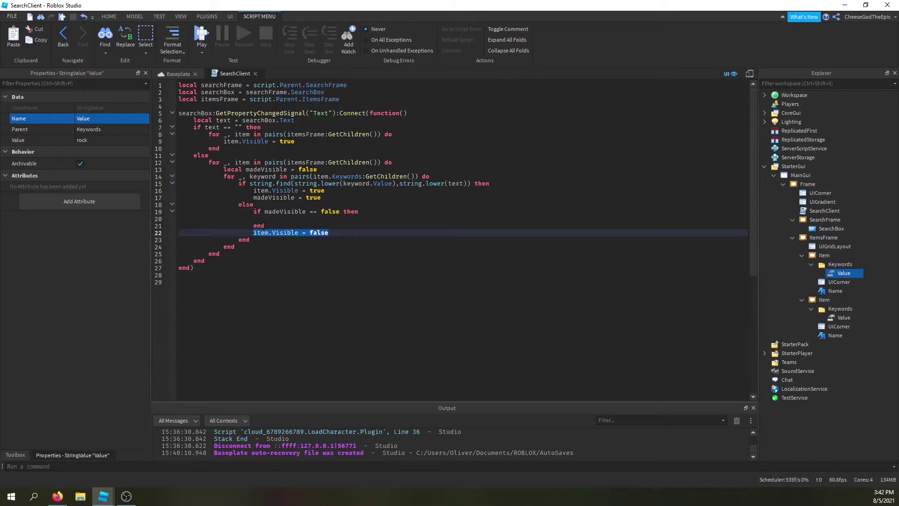
pyautogui.hotkey('ctrl', 'x')
pyautogui.press('Up')
pyautogui.press('Up')
pyautogui.hotkey('ctrl', 'v')
pyautogui.press('Down')
pyautogui.press('Down')
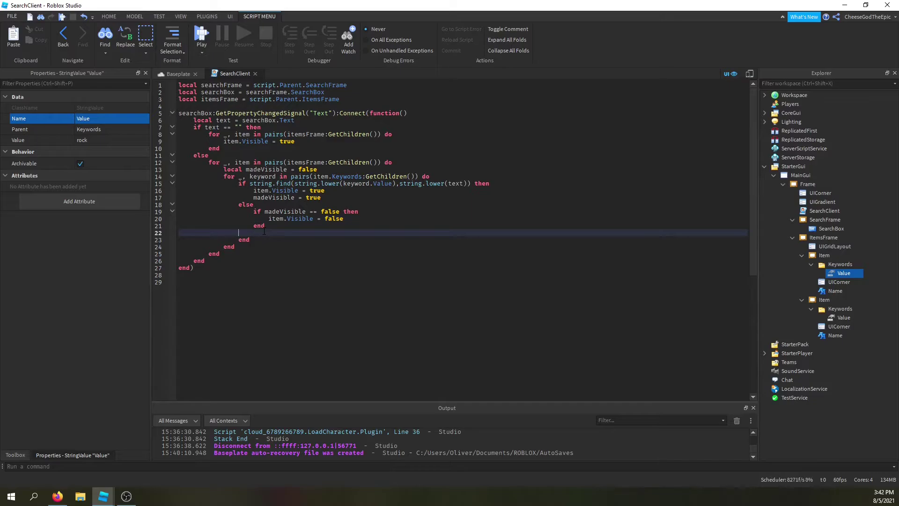
pyautogui.press('BackSpace')
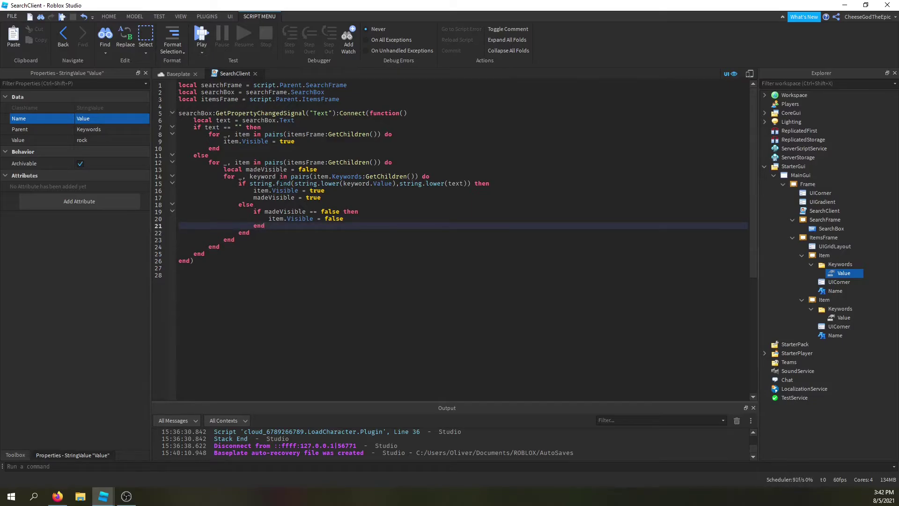
# Review the edited else branch, ending on the keyword match condition line.
pyautogui.press('Up')
pyautogui.press('Up')
pyautogui.press('Up')
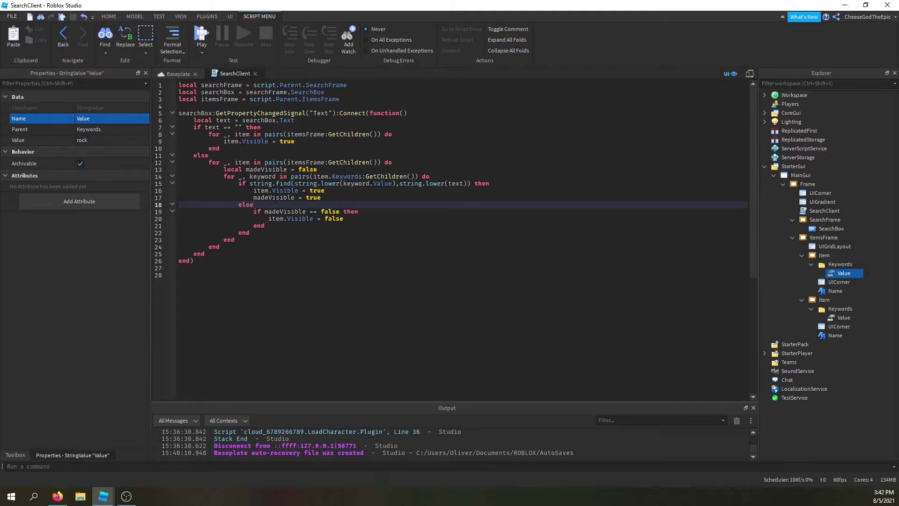
pyautogui.hotkey('shift', 'Up')
pyautogui.hotkey('shift', 'Up')
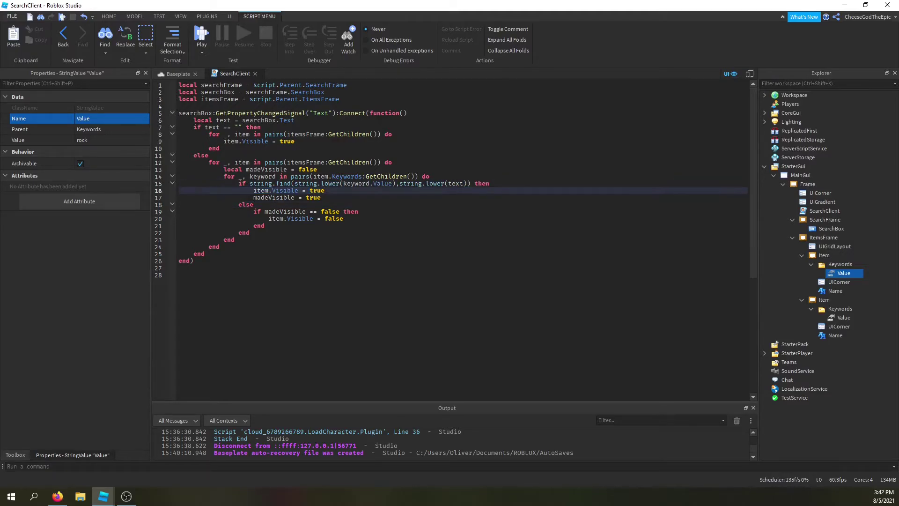
pyautogui.press('End')
pyautogui.press('Down')
pyautogui.press('Down')
pyautogui.press('Down')
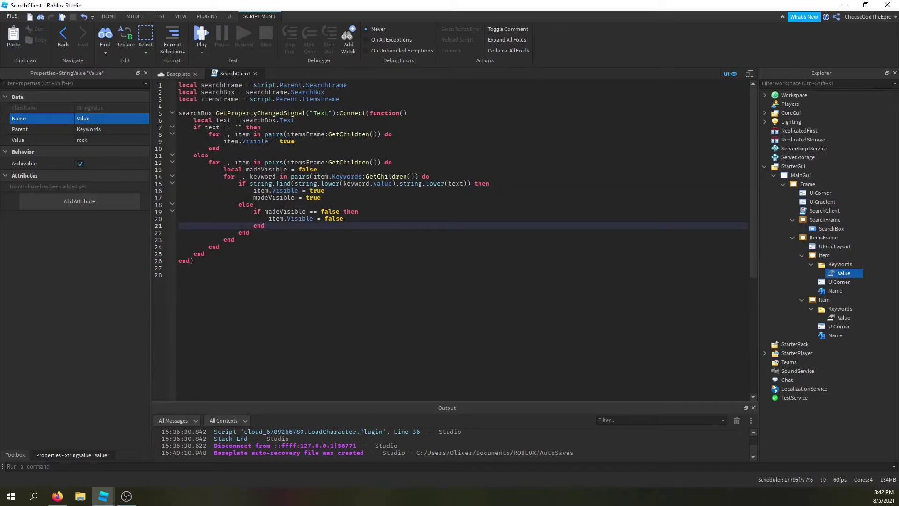
pyautogui.hotkey('shift', 'Up')
pyautogui.hotkey('shift', 'Up')
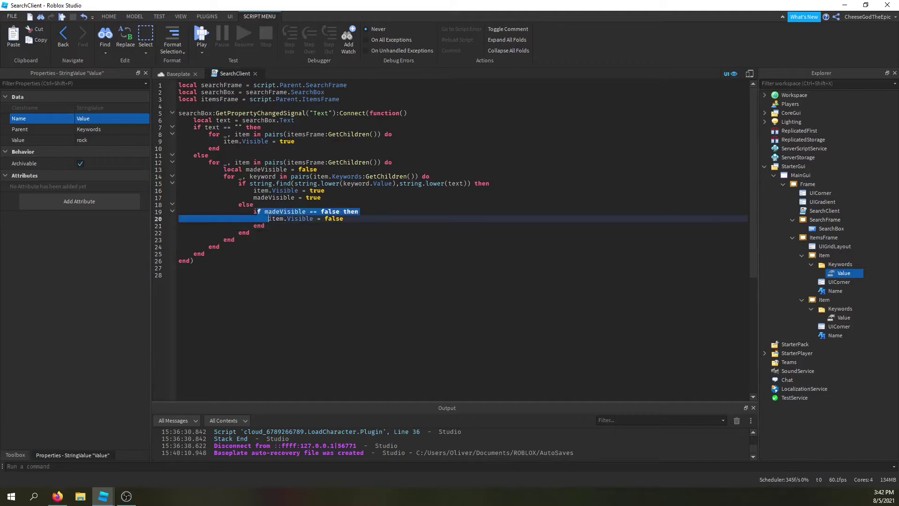
pyautogui.hotkey('shift', 'Down')
pyautogui.press('Down')
pyautogui.press('Up')
pyautogui.press('Up')
pyautogui.press('Down')
pyautogui.press('Down')
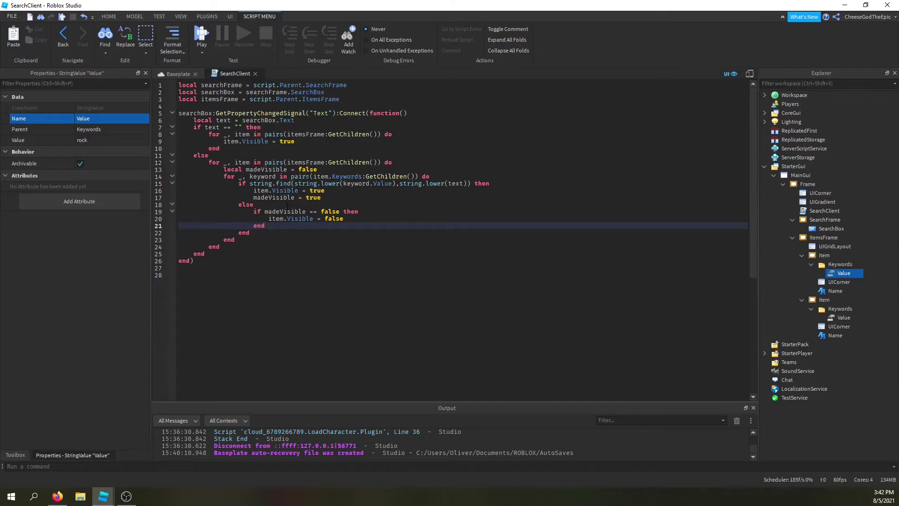
pyautogui.click(255, 183)
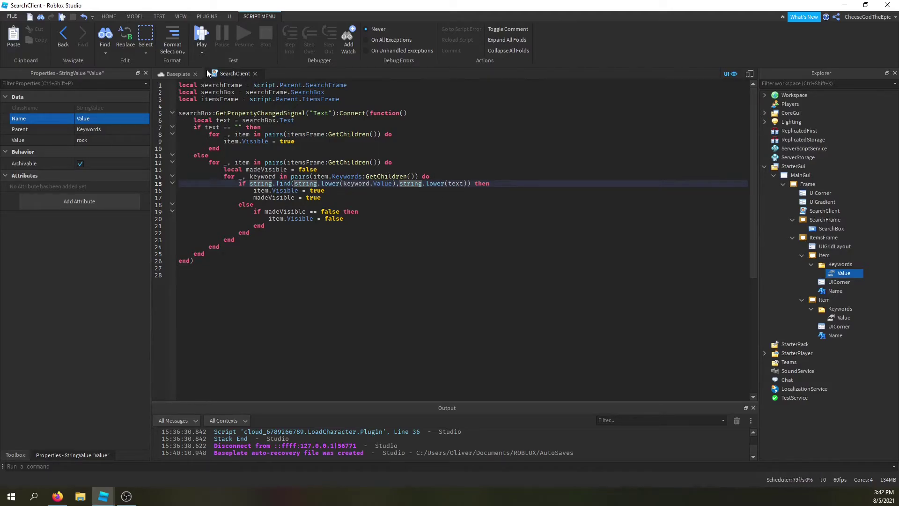
# Playtest a search for 'r', then jump to SearchClient line 14 from the Keywords error.
pyautogui.click(202, 33)
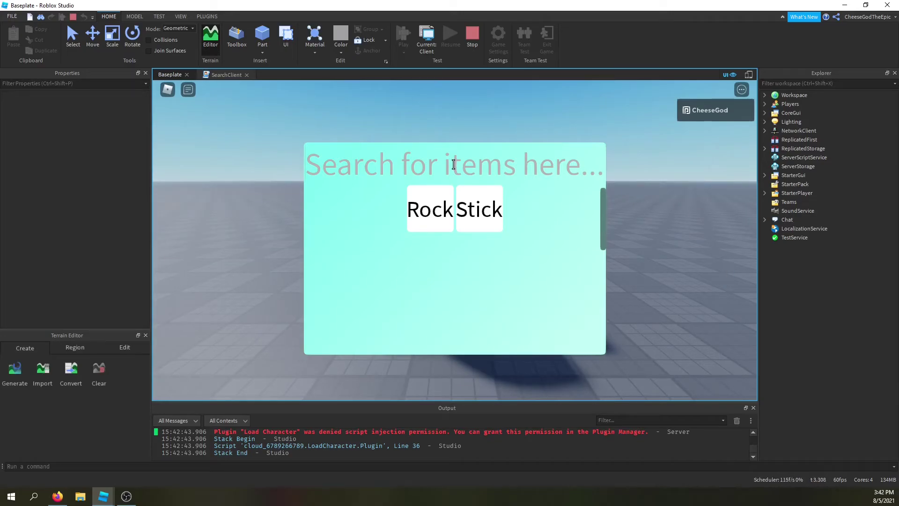
pyautogui.click(453, 165)
pyautogui.write('r')
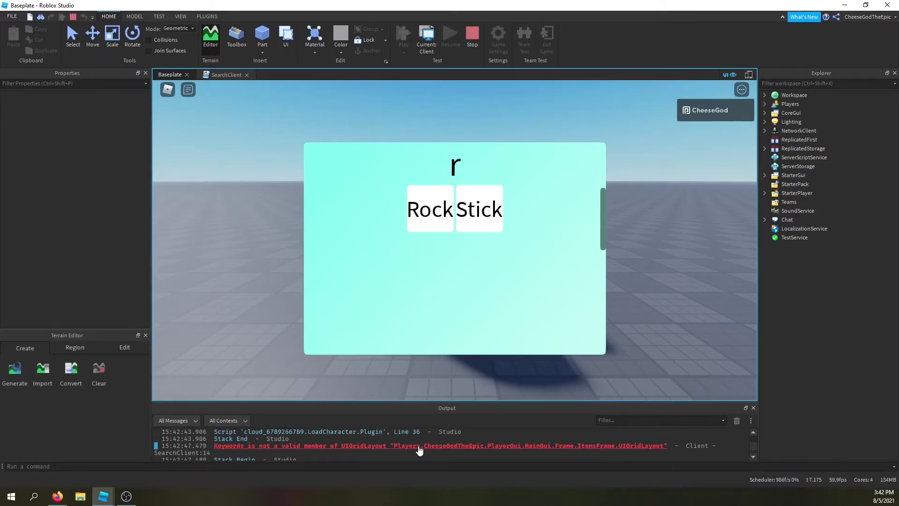
pyautogui.click(420, 447)
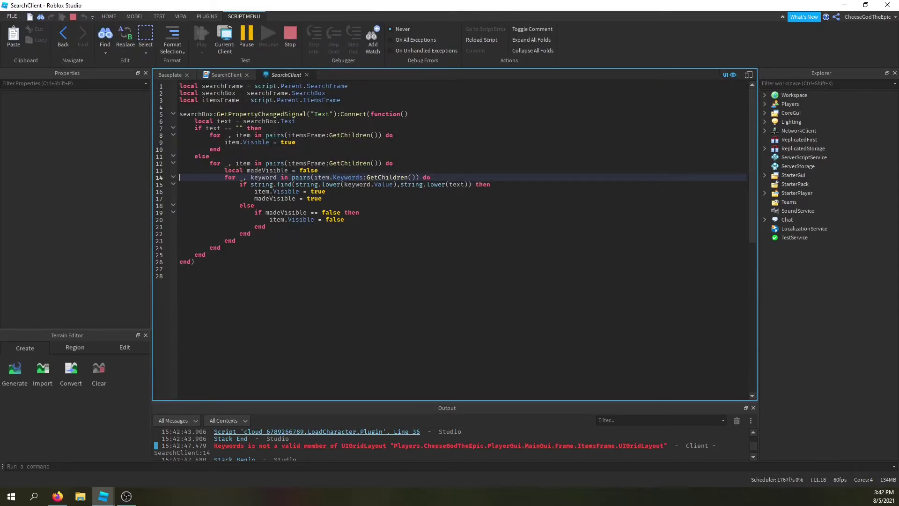
# Add 'if item:IsA("Frame") then' inside the empty-search loop on line 9.
pyautogui.click(408, 135)
pyautogui.press('Return')
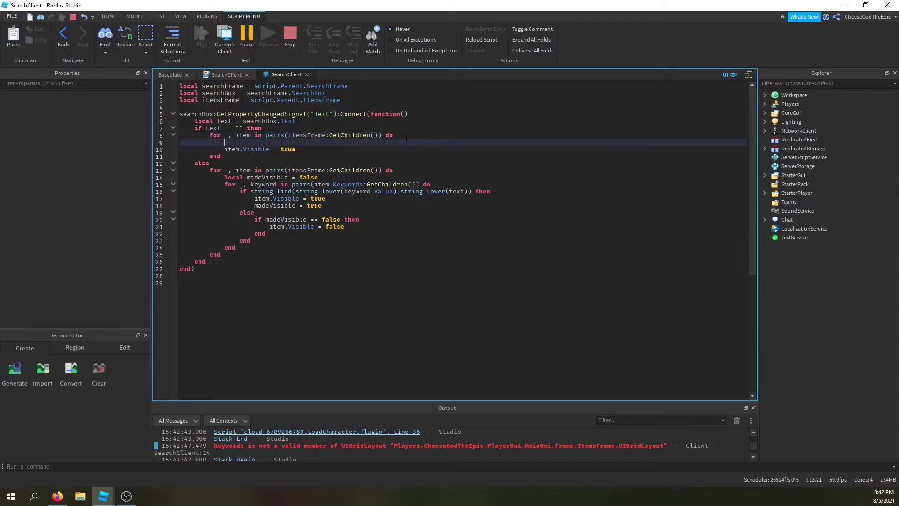
pyautogui.write('if item:')
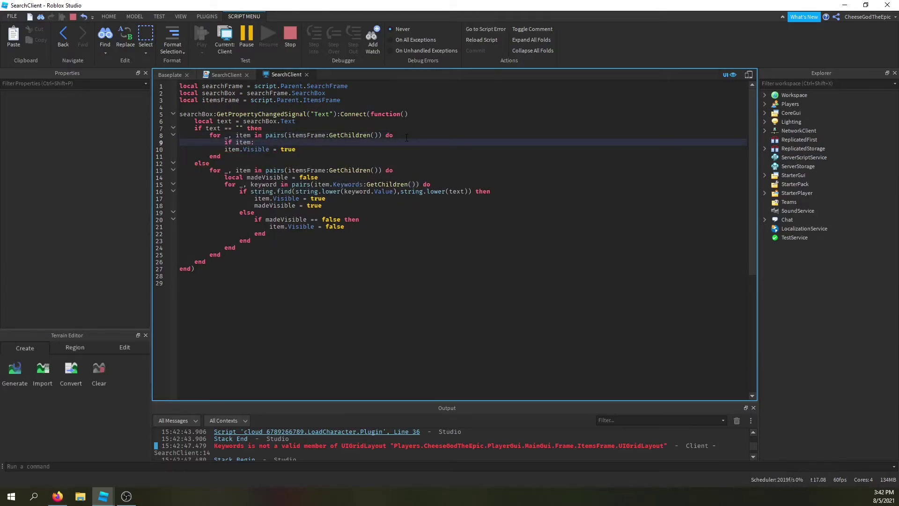
pyautogui.write('IsA')
pyautogui.press('BackSpace')
pyautogui.press('BackSpace')
pyautogui.write('("Fr')
pyautogui.press('Tab')
pyautogui.press('End')
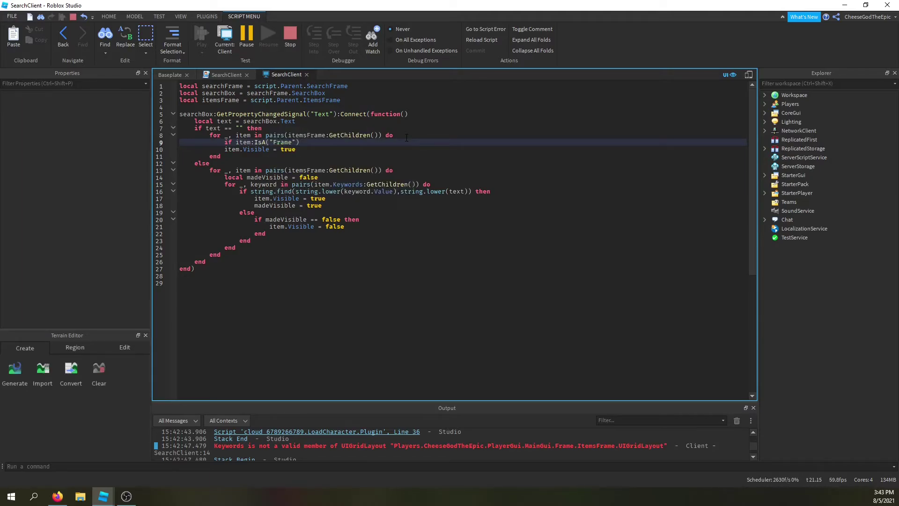
pyautogui.write('th')
pyautogui.press('Tab')
pyautogui.press('Return')
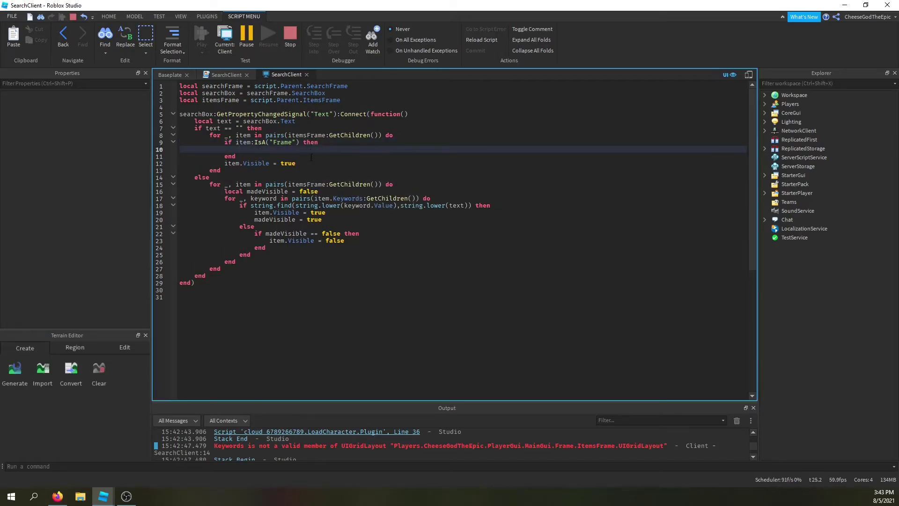
# Move 'item.Visible = true' into the Frame check and remove the extra blank line.
pyautogui.moveTo(296, 163); pyautogui.dragTo(224, 163)
pyautogui.hotkey('ctrl', 'x')
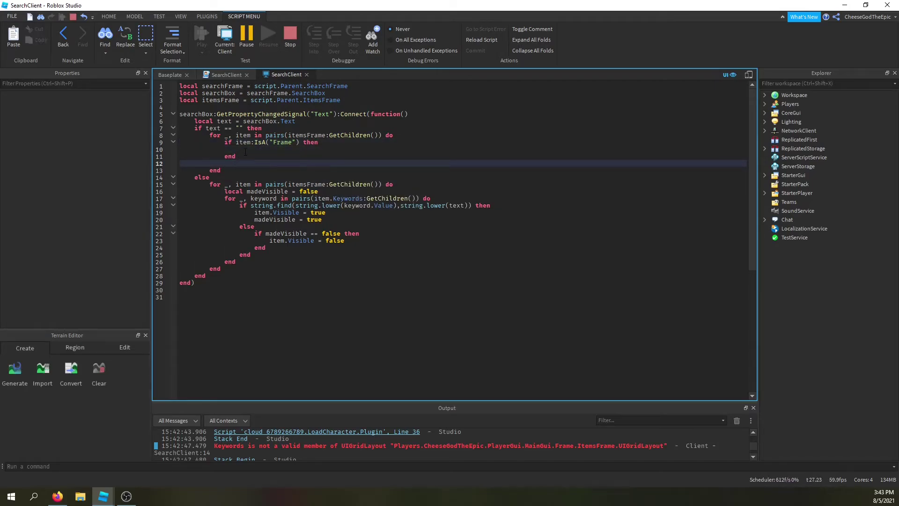
pyautogui.click(247, 150)
pyautogui.hotkey('ctrl', 'v')
pyautogui.press('BackSpace')
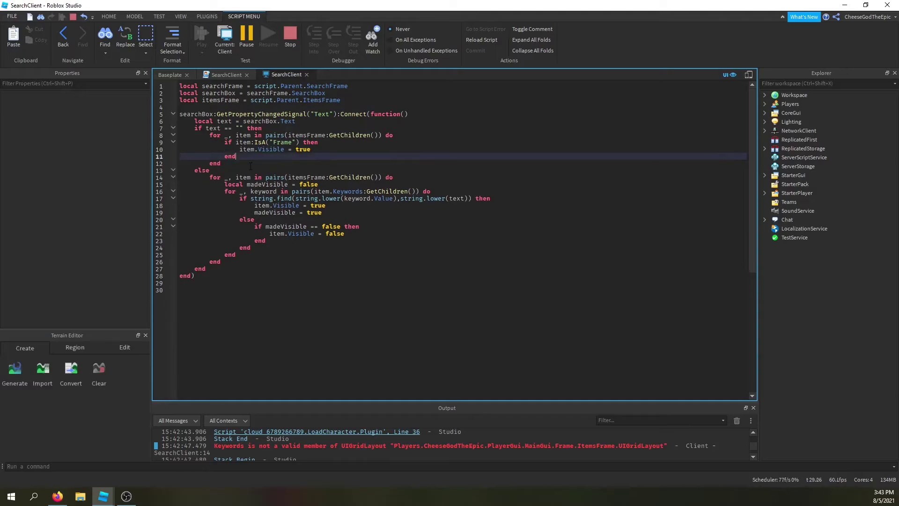
# Inspect the else branch, keyword match condition, madeVisible assignment and item usages.
pyautogui.click(211, 170)
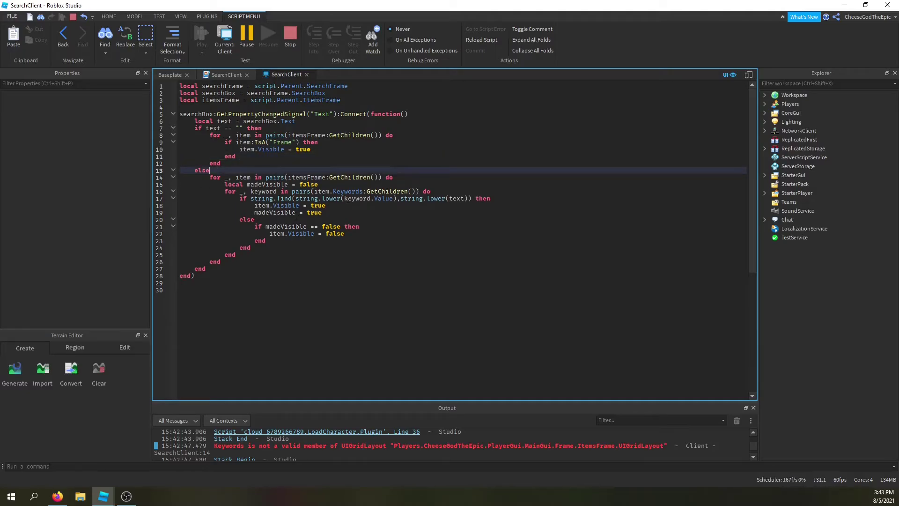
pyautogui.click(534, 198)
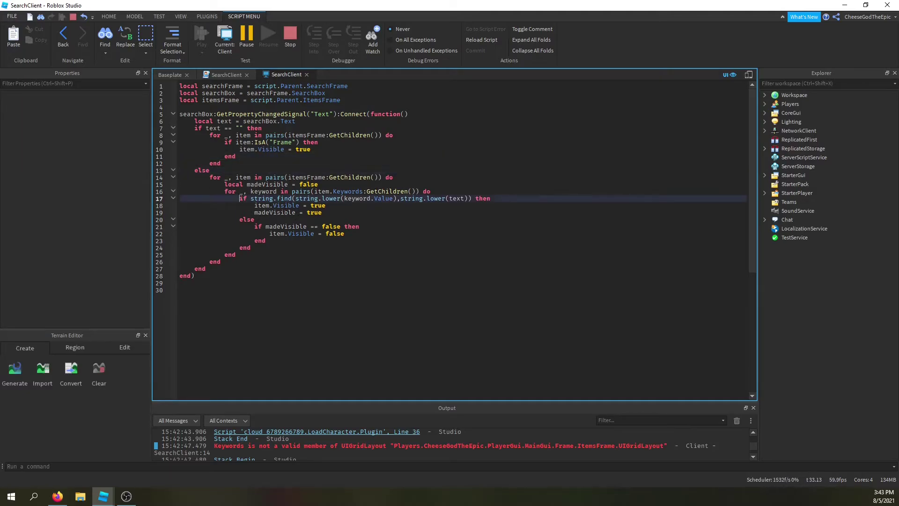
pyautogui.click(267, 220)
pyautogui.press('Up')
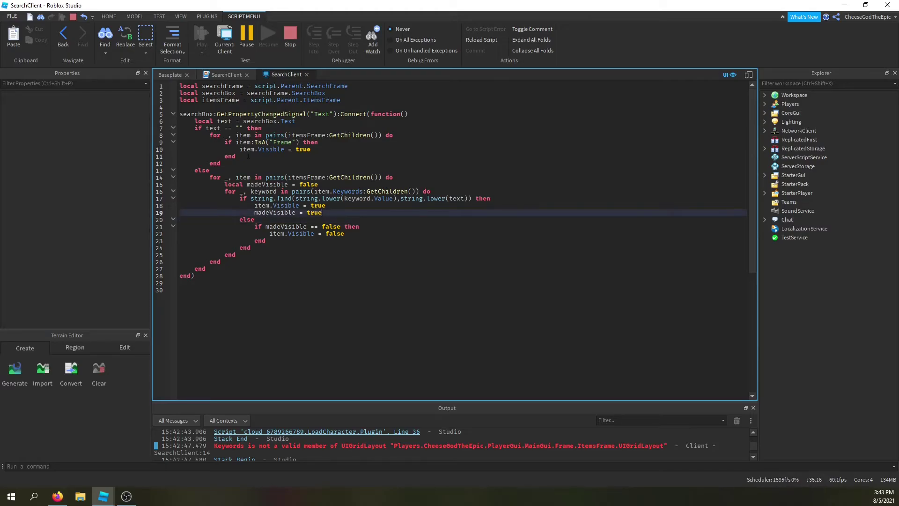
pyautogui.click(243, 149)
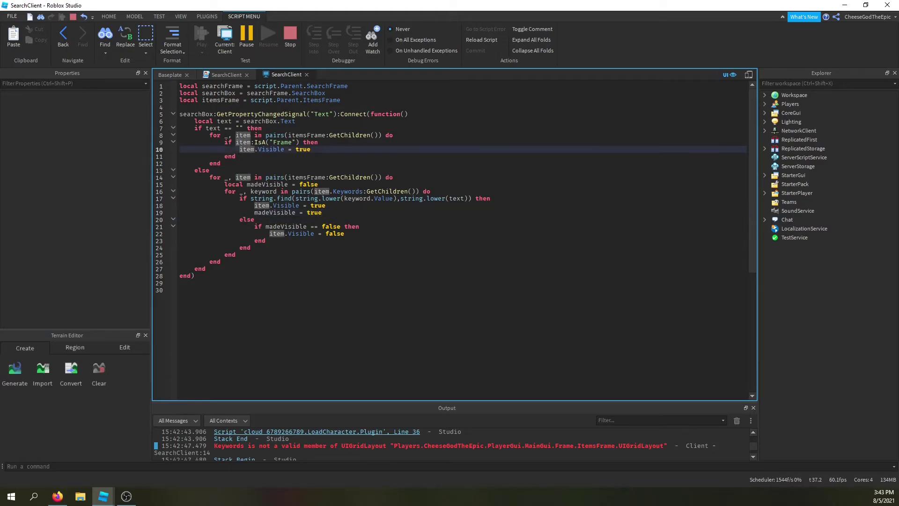
pyautogui.press('End')
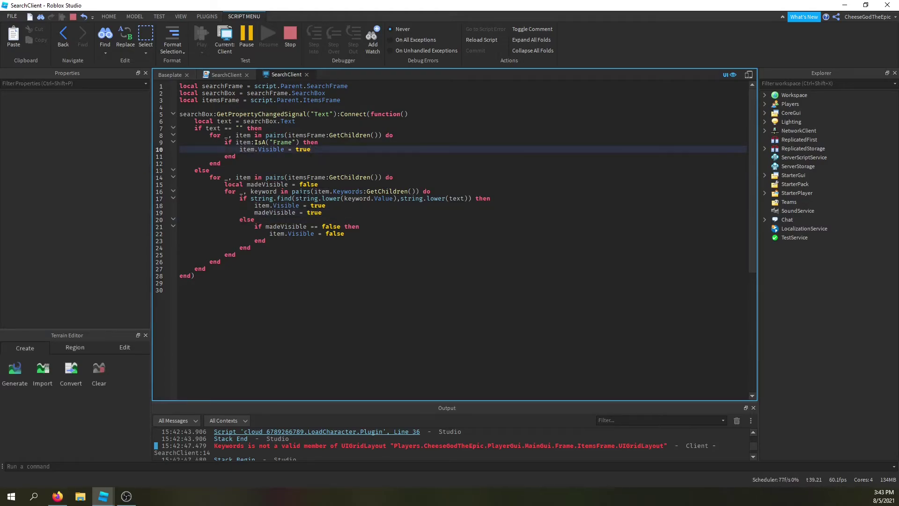
# Start the non-empty search loop with 'if item:IsA("Frame") then', cutting the misplaced auto-inserted end.
pyautogui.click(406, 178)
pyautogui.press('Return')
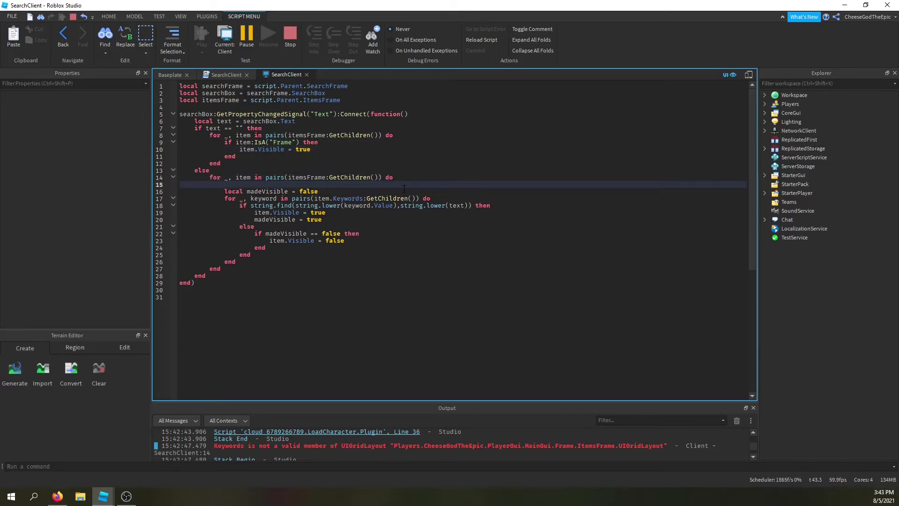
pyautogui.write('if item:IsA')
pyautogui.write('("Frame" ')
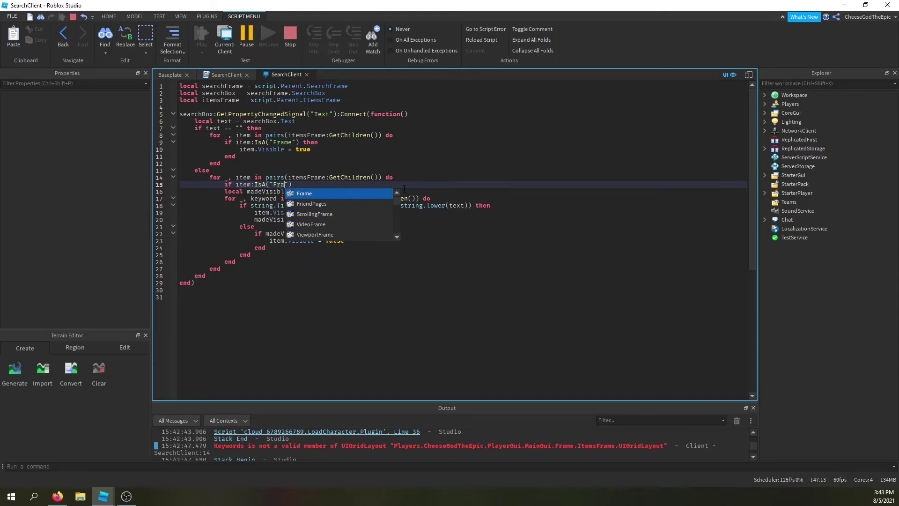
pyautogui.write(') then')
pyautogui.press('Return')
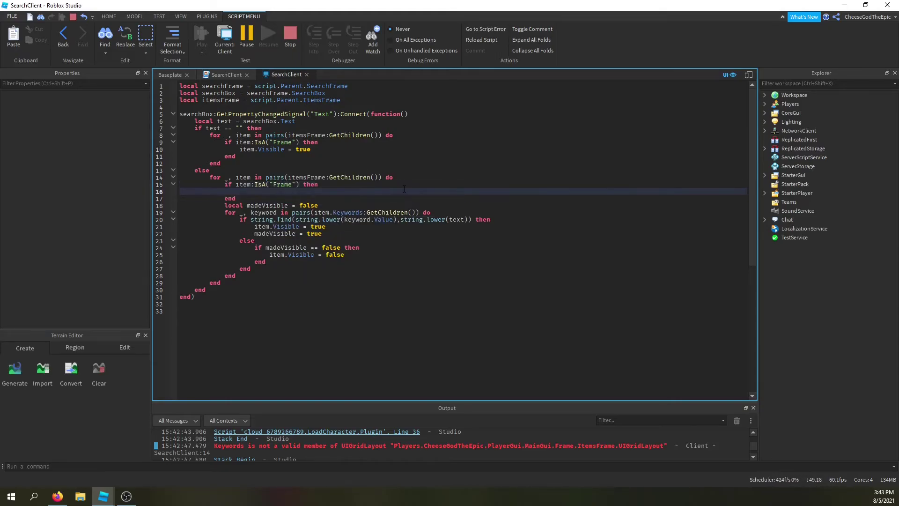
pyautogui.hotkey('shift', 'Down')
pyautogui.hotkey('ctrl', 'x')
# Close the Frame check after the keyword loop, reformat the code, and stop the playtest.
pyautogui.click(253, 275)
pyautogui.press('Return')
pyautogui.hotkey('ctrl', 'v')
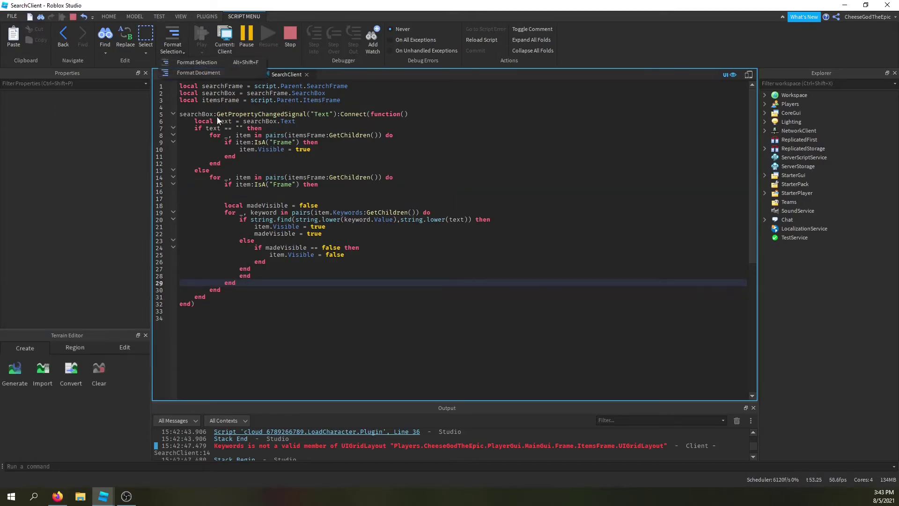
pyautogui.click(169, 38)
pyautogui.click(286, 41)
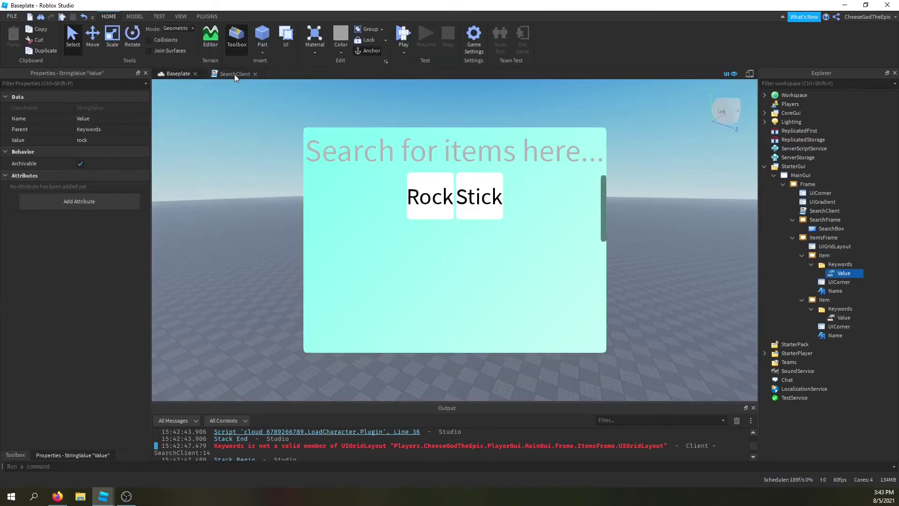
# Delete the two blank lines above madeVisible in SearchClient.
pyautogui.click(234, 73)
pyautogui.click(281, 191)
pyautogui.press('Delete')
pyautogui.press('Delete')
# Playtest with F5, searching r, s and a in turn, then clear the search box.
pyautogui.press('F5')
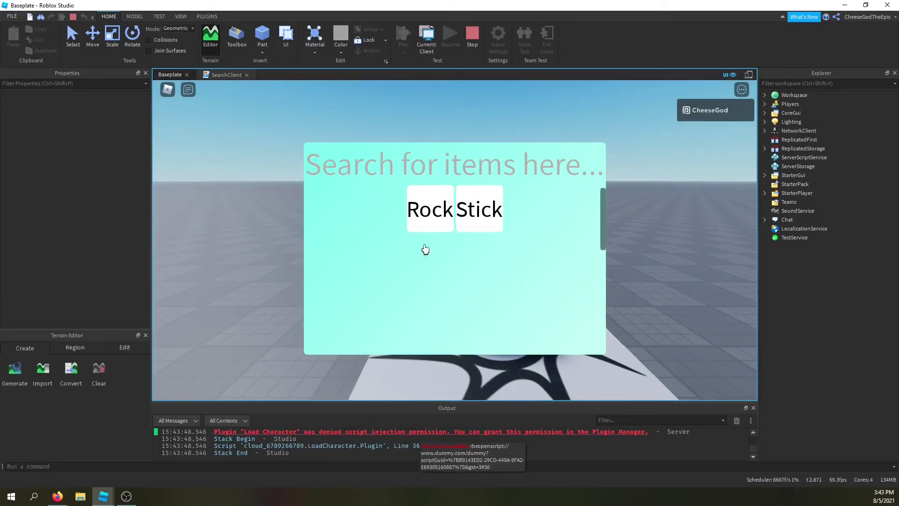
pyautogui.click(457, 163)
pyautogui.write('r')
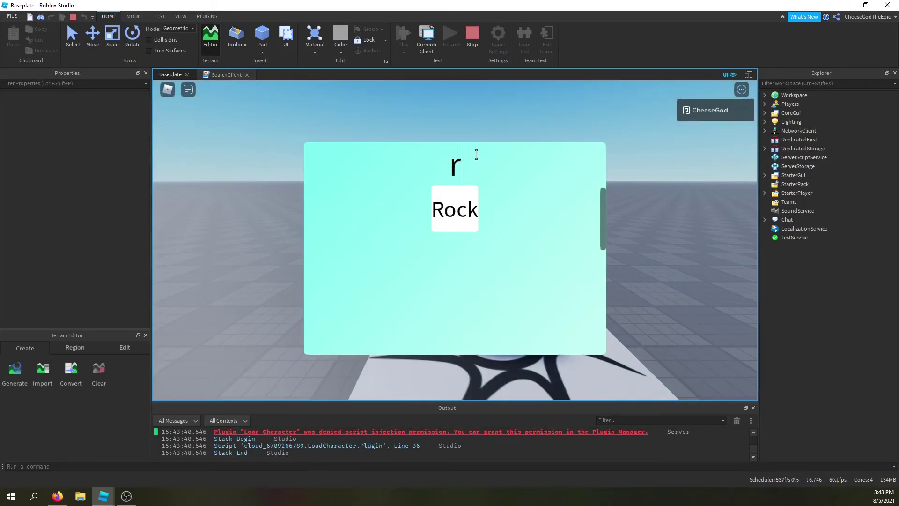
pyautogui.press('BackSpace')
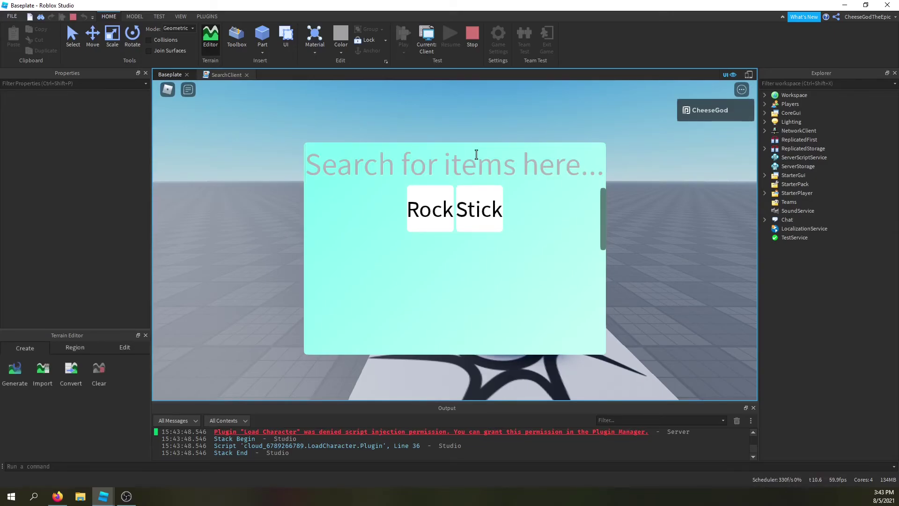
pyautogui.write('s')
pyautogui.press('BackSpace')
pyautogui.write('s')
pyautogui.press('BackSpace')
pyautogui.write('a')
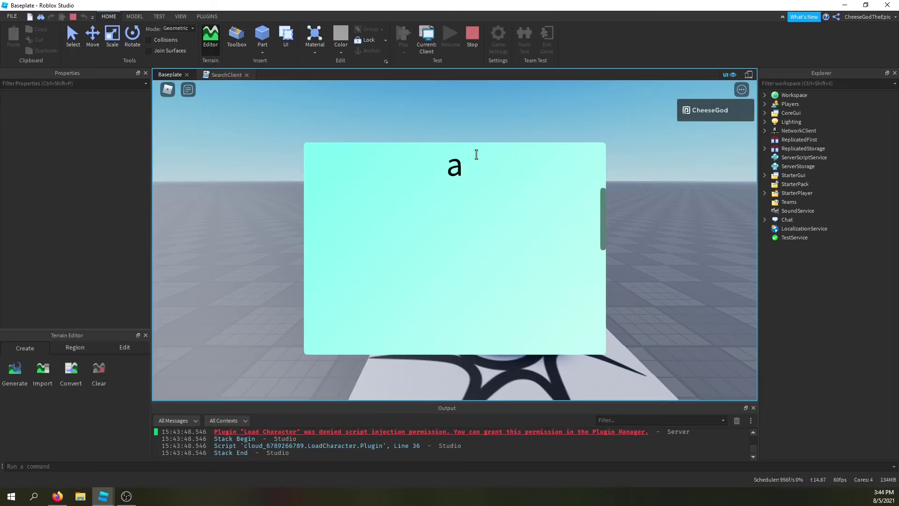
pyautogui.press('BackSpace')
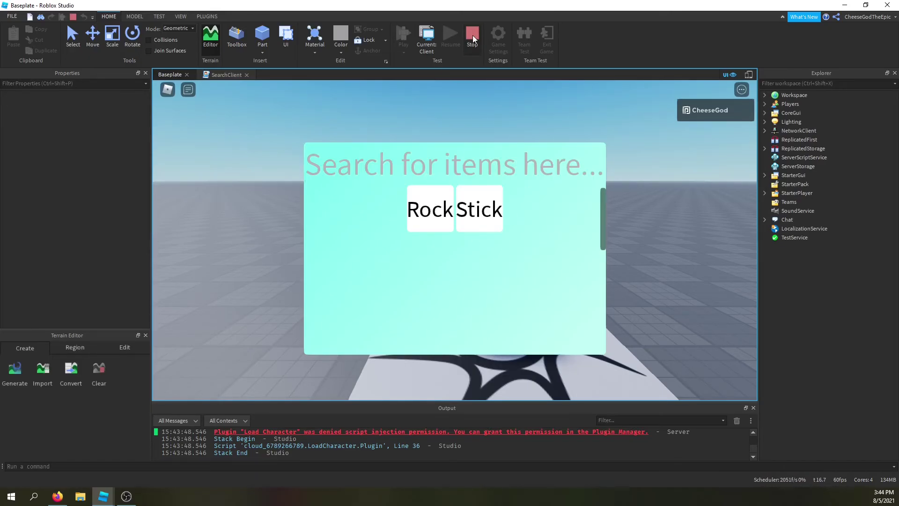
# Stop the playtest and duplicate the Rock item's 'rock' keyword Value.
pyautogui.hotkey('shift', 'F5')
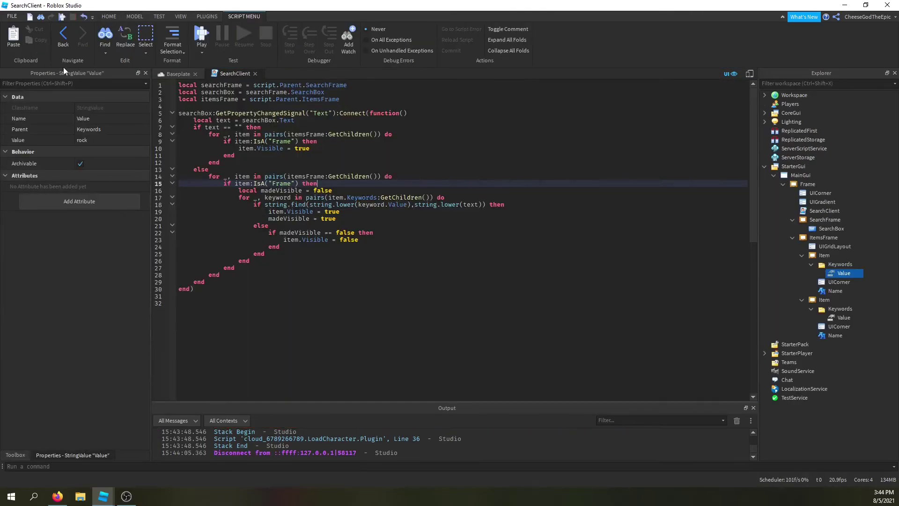
pyautogui.click(176, 73)
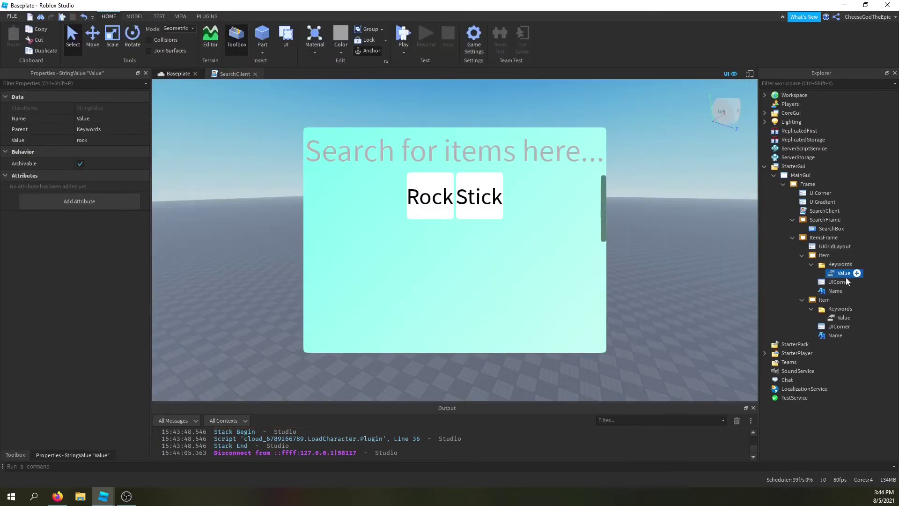
pyautogui.click(839, 264)
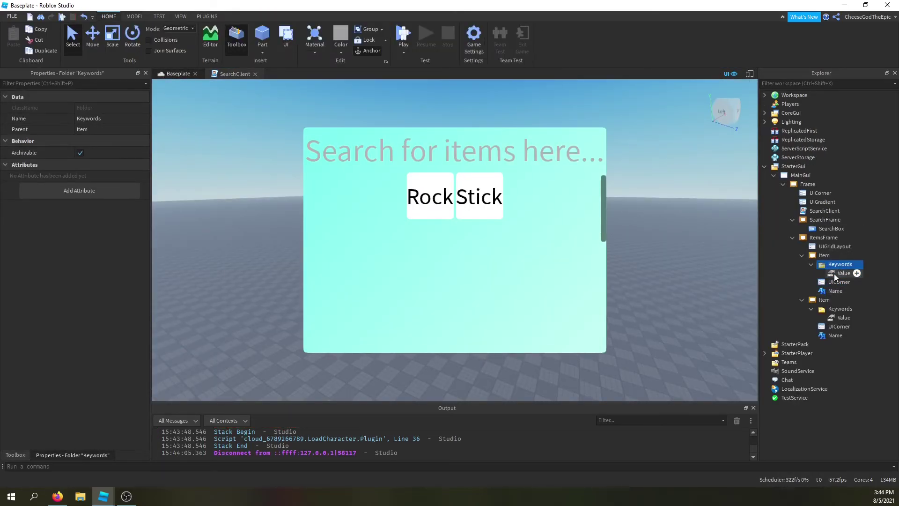
pyautogui.click(834, 273)
pyautogui.click(855, 264)
pyautogui.hotkey('ctrl', 'd')
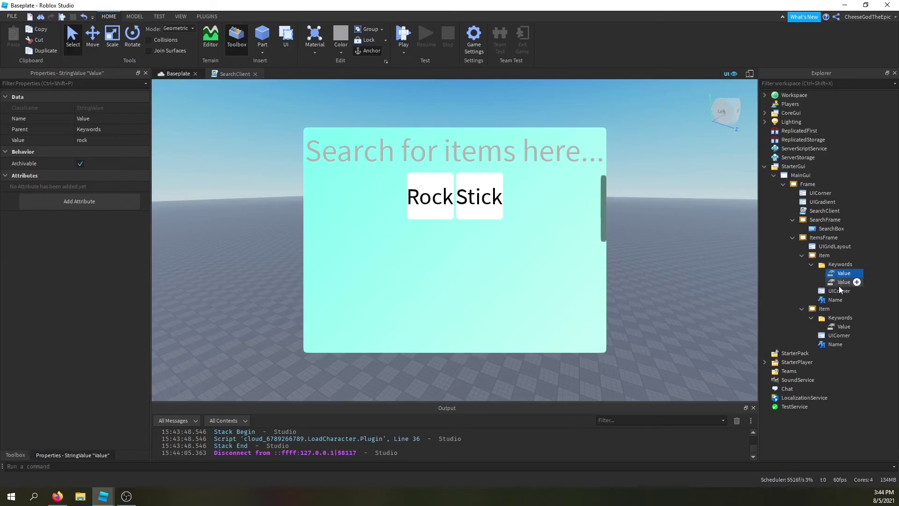
# Set the duplicate keyword's Value to 'smile' and start a new playtest.
pyautogui.click(841, 282)
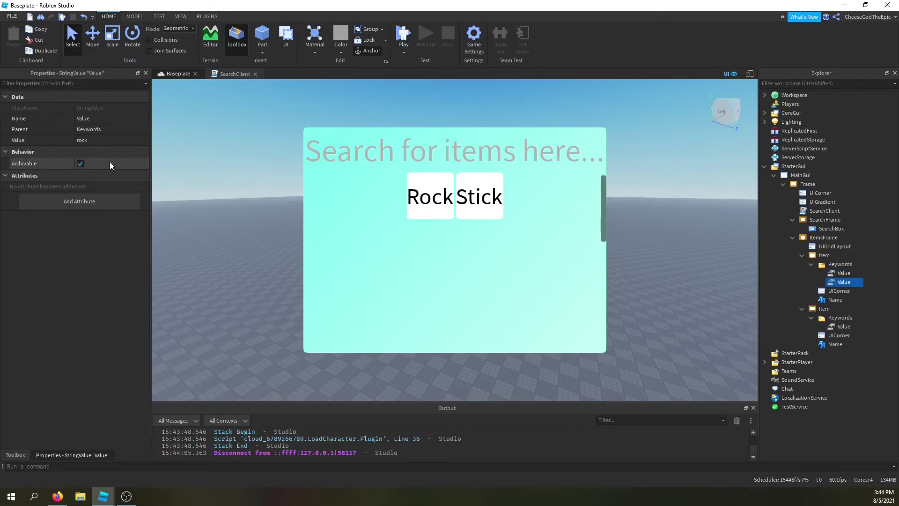
pyautogui.click(111, 140)
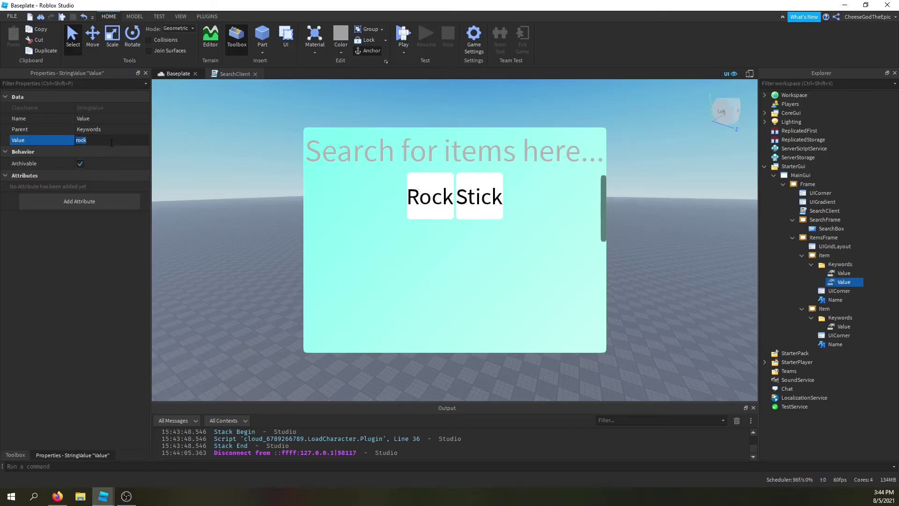
pyautogui.write('smile')
pyautogui.press('Return')
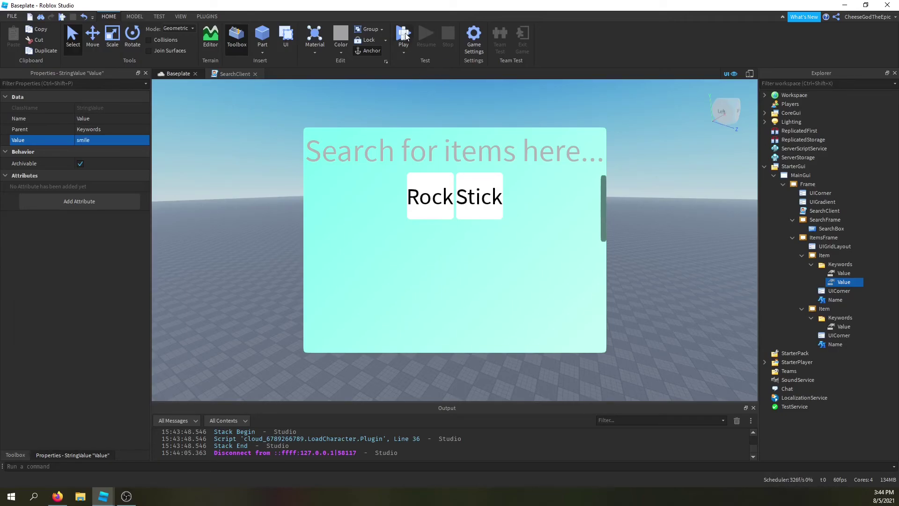
pyautogui.click(404, 36)
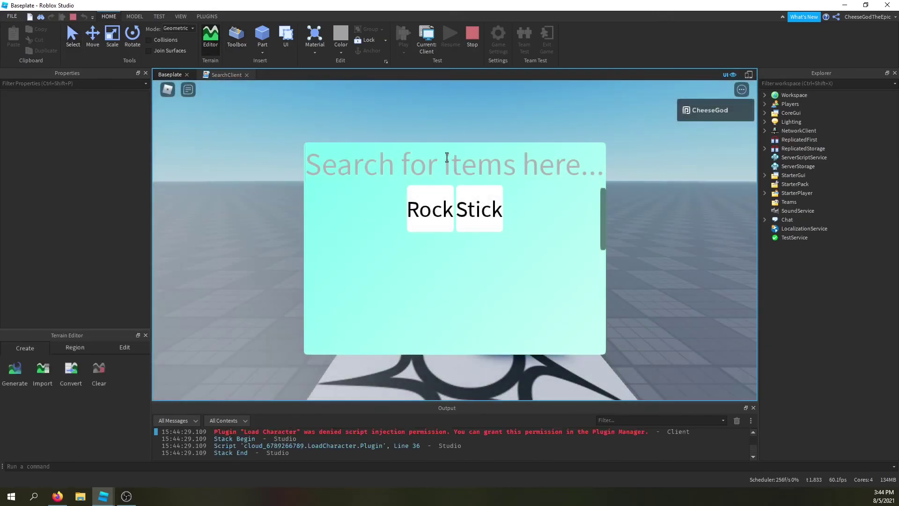
# Search r, then s and stick, confirming s shows Rock and Stick, stick only Stick.
pyautogui.click(433, 157)
pyautogui.write('r')
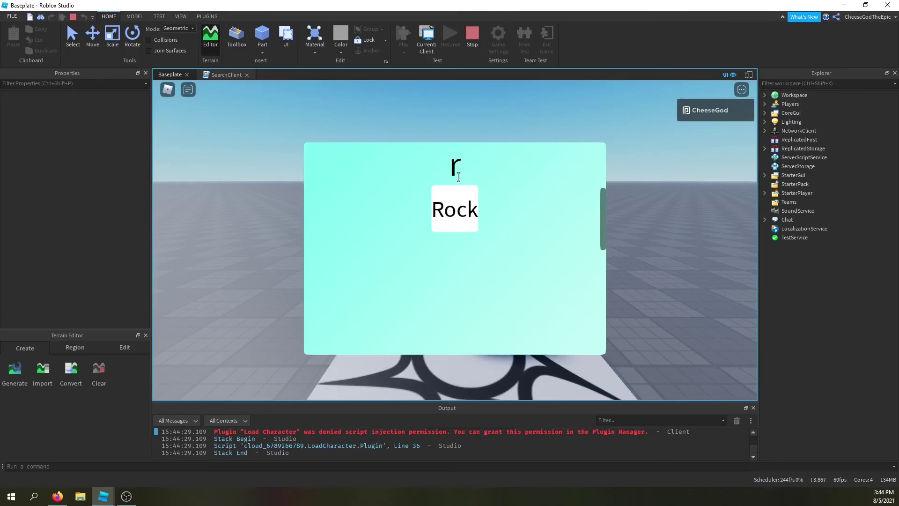
pyautogui.press('BackSpace')
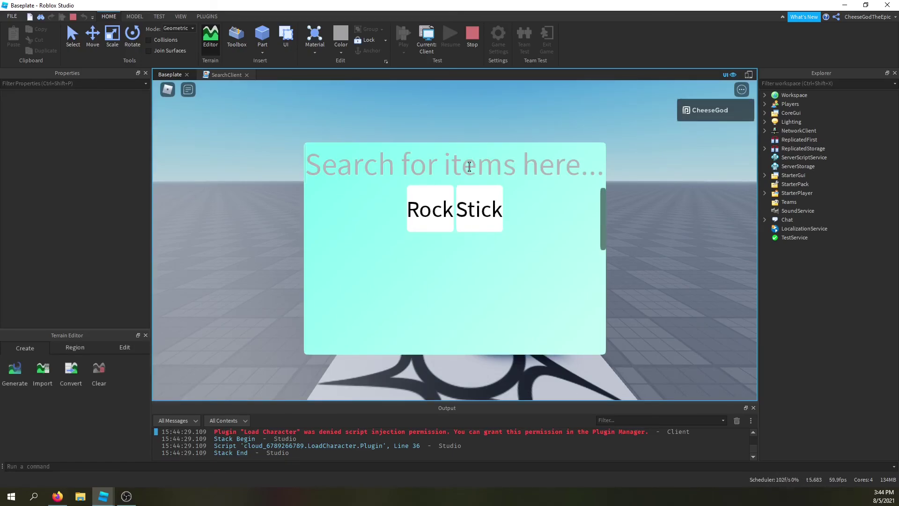
pyautogui.write('s')
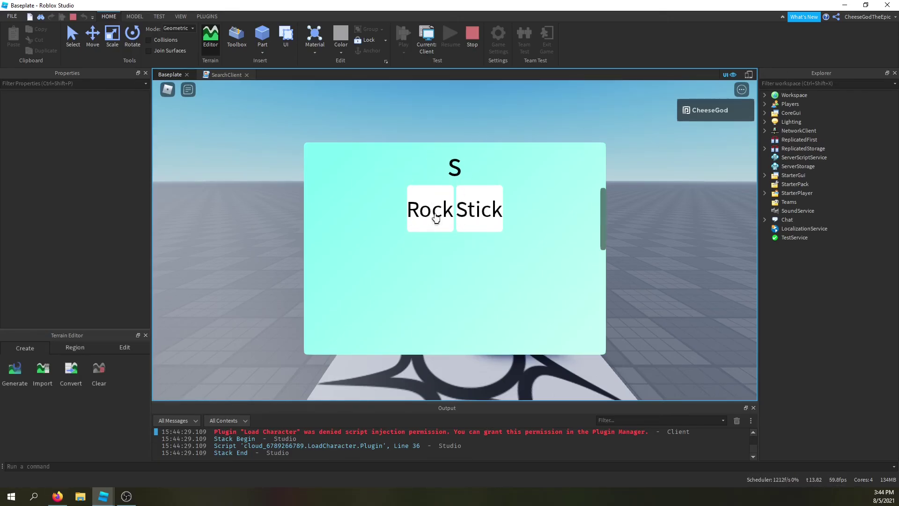
pyautogui.click(484, 227)
pyautogui.press('BackSpace')
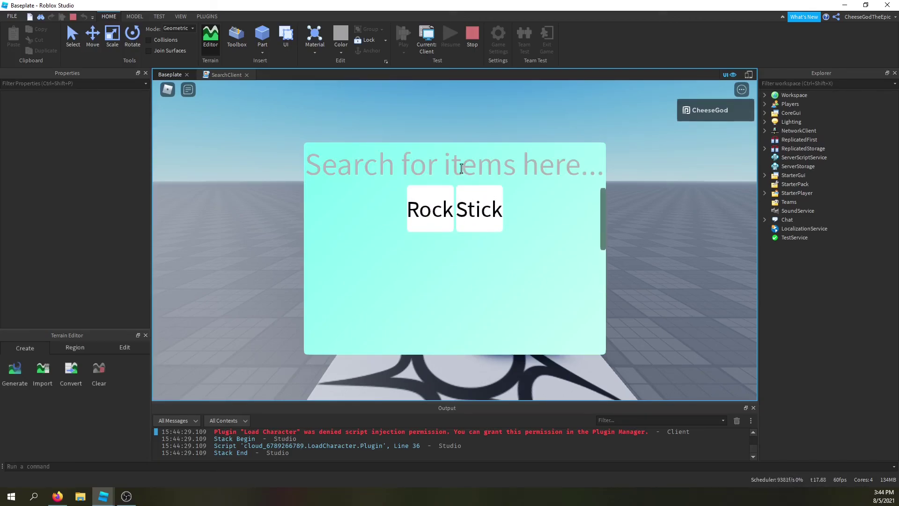
pyautogui.write('stick')
pyautogui.press('BackSpace')
pyautogui.press('BackSpace')
pyautogui.press('BackSpace')
pyautogui.press('BackSpace')
pyautogui.press('BackSpace')
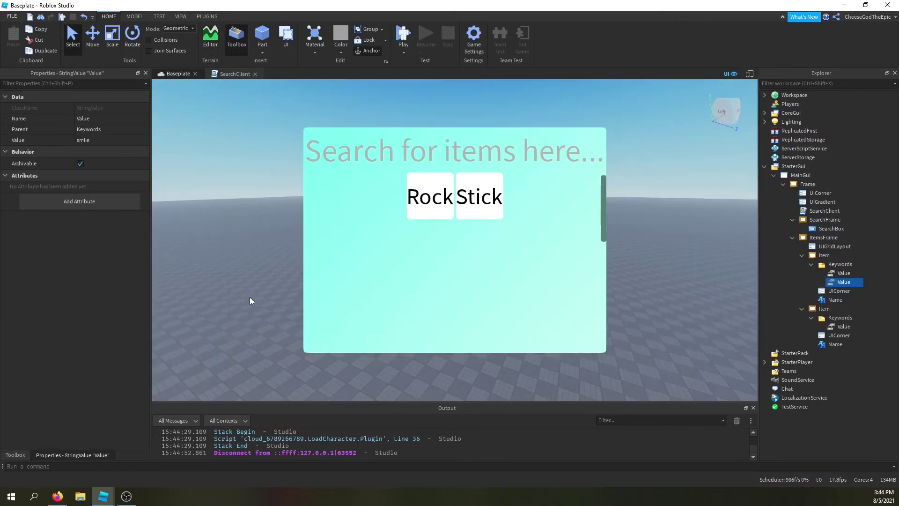
# Deselect in the viewport and orbit the camera down toward the ground and left.
pyautogui.click(259, 289)
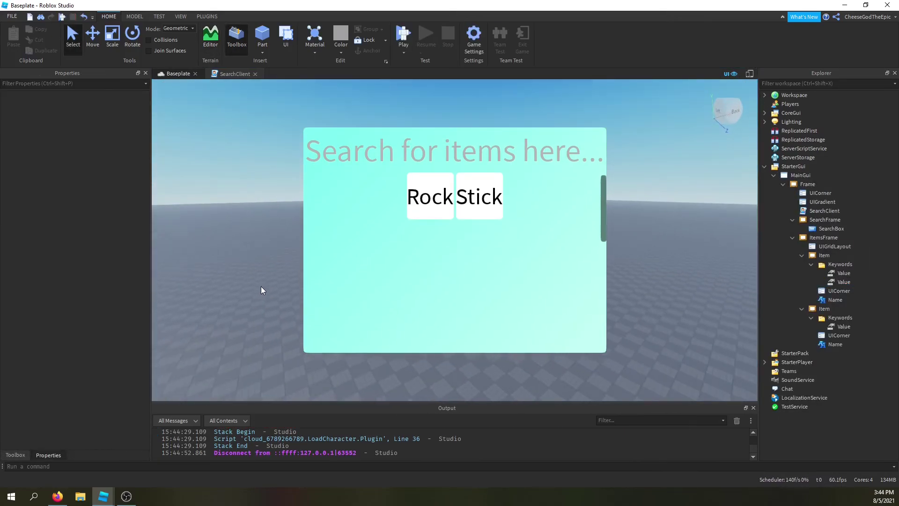
pyautogui.moveTo(261, 287); pyautogui.dragTo(311, 382, button='right')
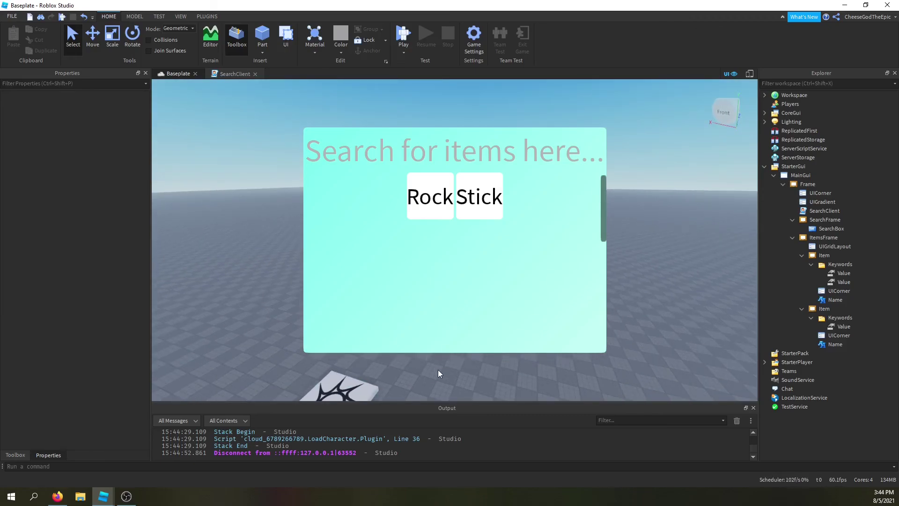
pyautogui.press('Left')
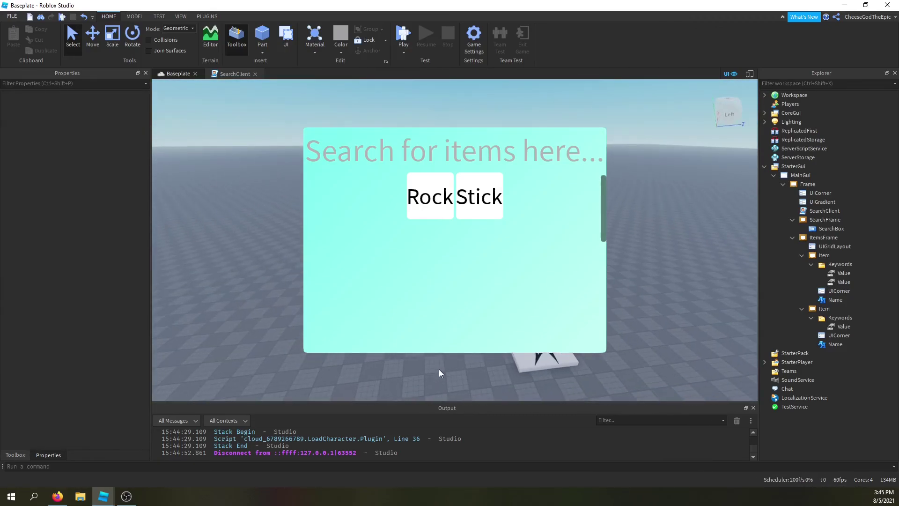